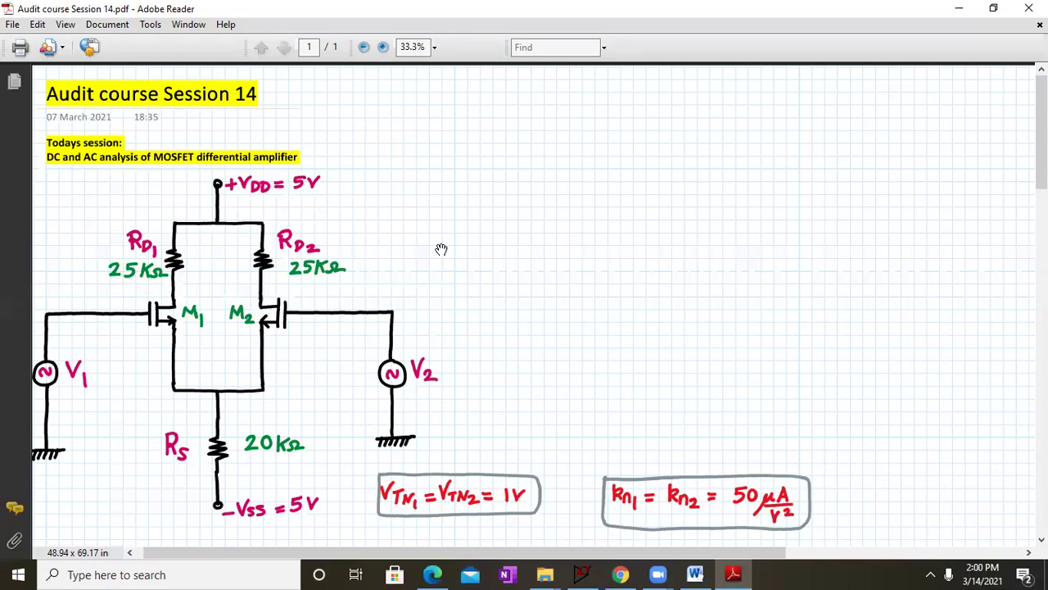
- Examine the MOSFET differential amplifier circuit and its given threshold voltage and kn parameters in the handout
left_click_drag(377, 179, 388, 174)
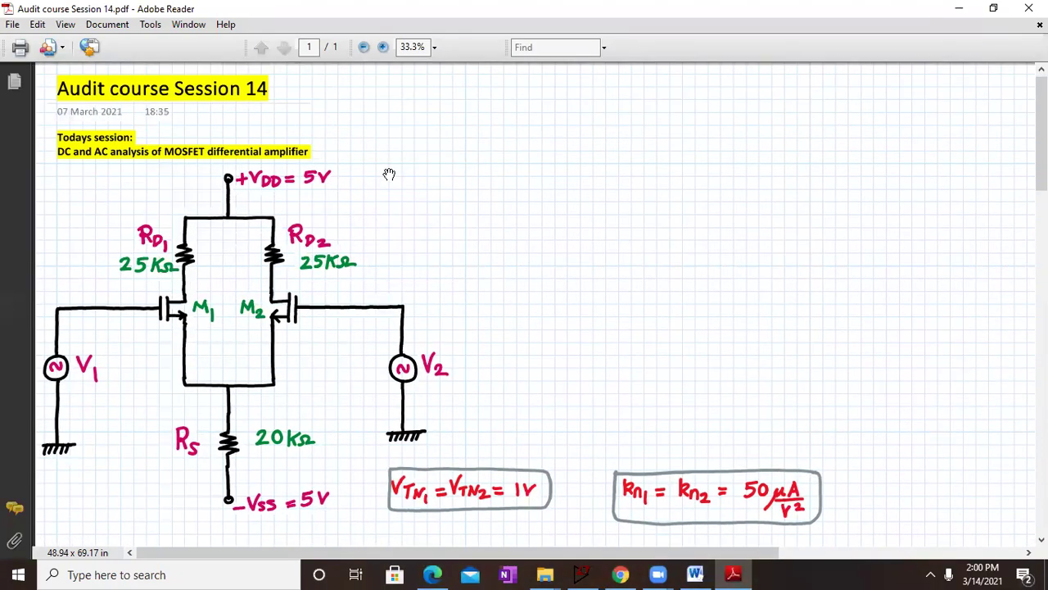
left_click_drag(400, 266, 402, 230)
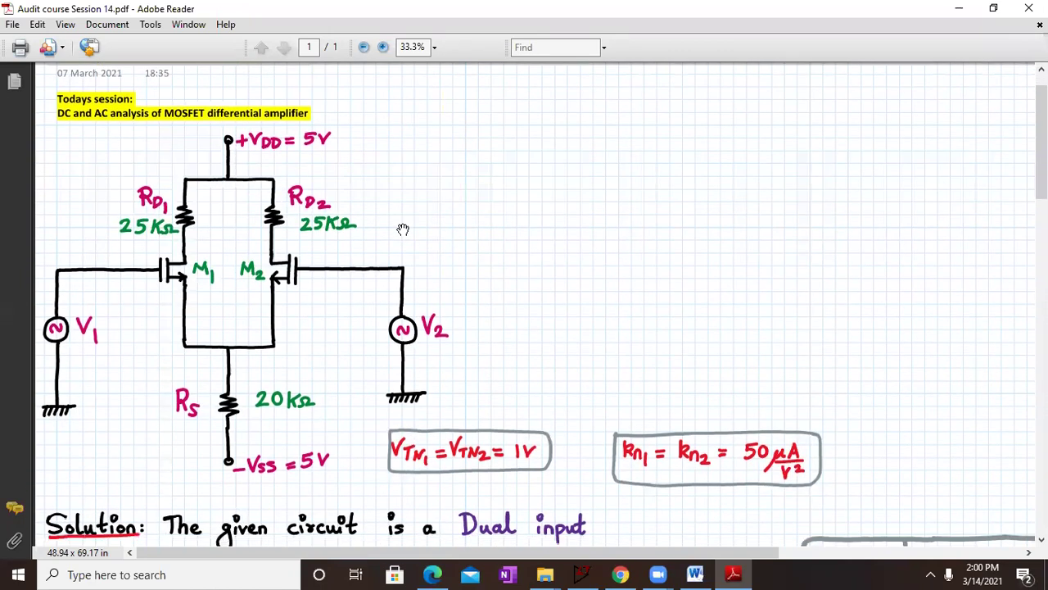
left_click_drag(368, 264, 461, 226)
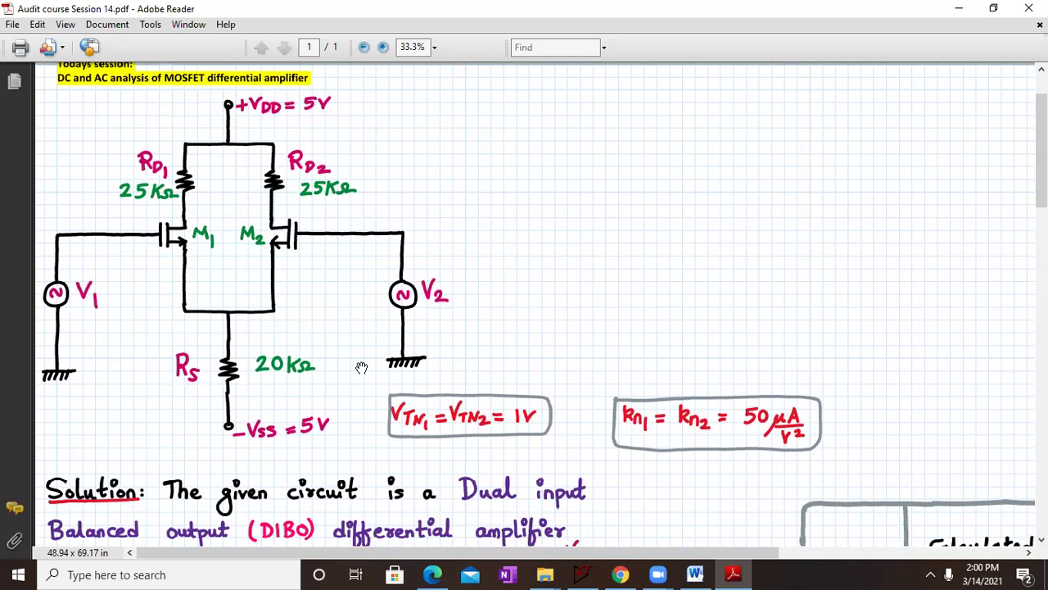
scroll(361, 370, "down", 1)
scroll(361, 372, "up", 1)
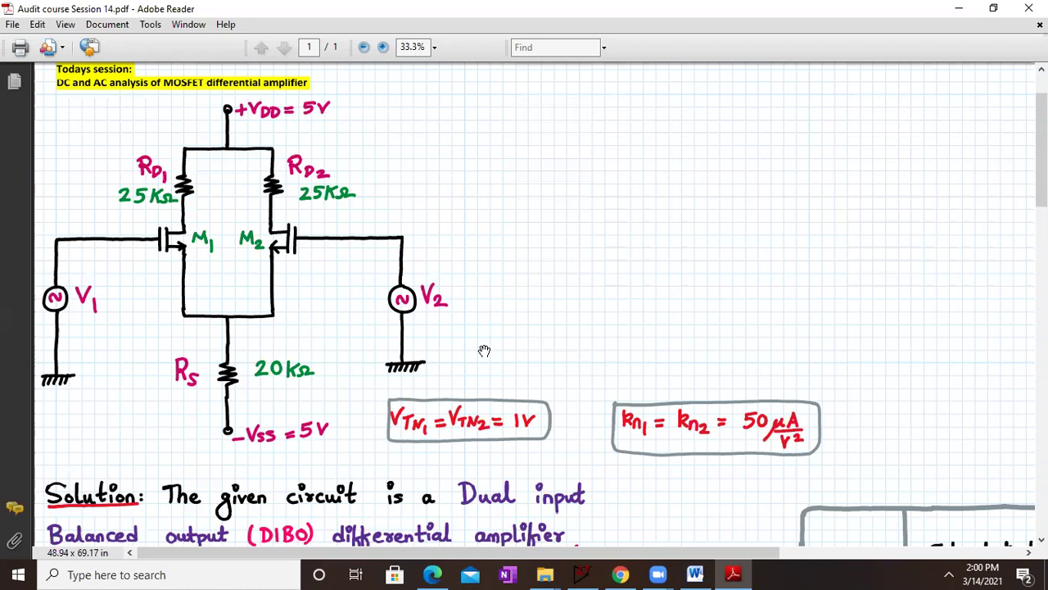
left_click_drag(485, 345, 483, 360)
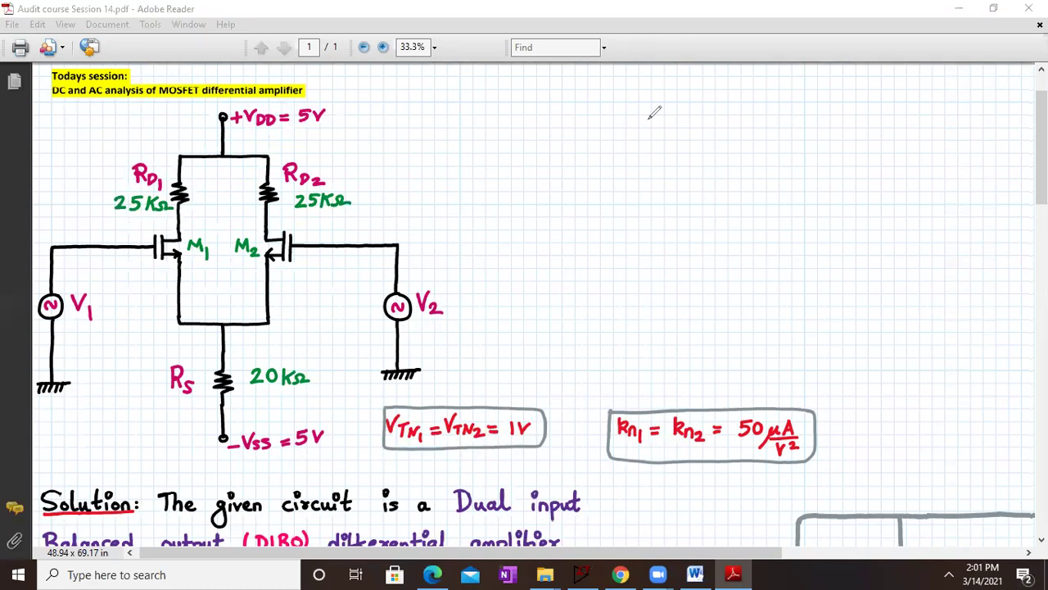
- Mark the drain nodes of M1 and M2 in red as 1 and 2 on the circuit, and clear the markings
mouse_move(212, 97)
left_mouse_down()
mouse_move(224, 452)
mouse_move(210, 448)
left_mouse_up()
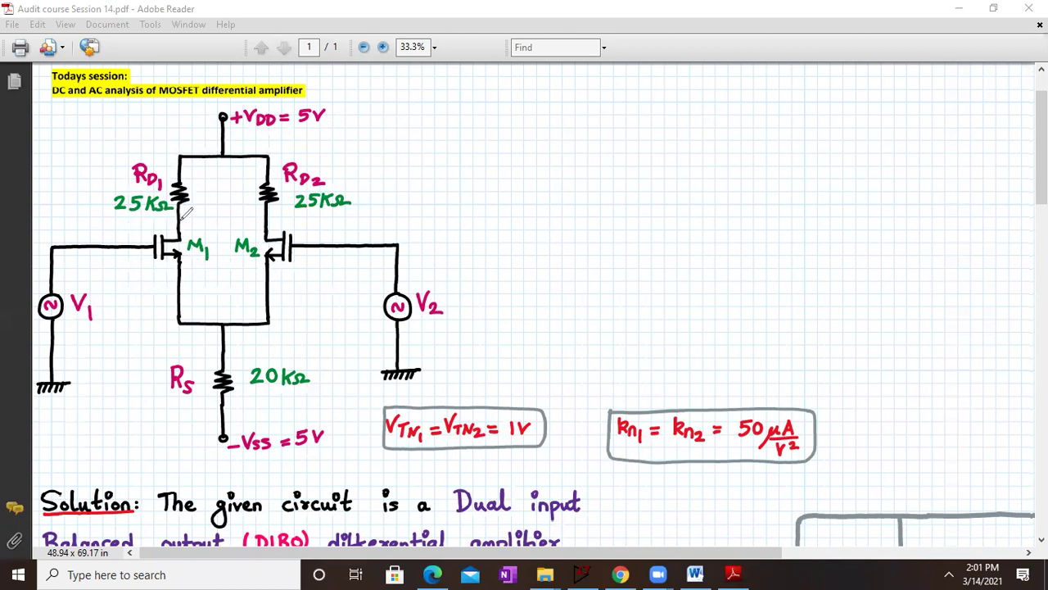
left_click_drag(176, 220, 196, 220)
left_click_drag(244, 220, 264, 219)
left_click_drag(201, 196, 200, 220)
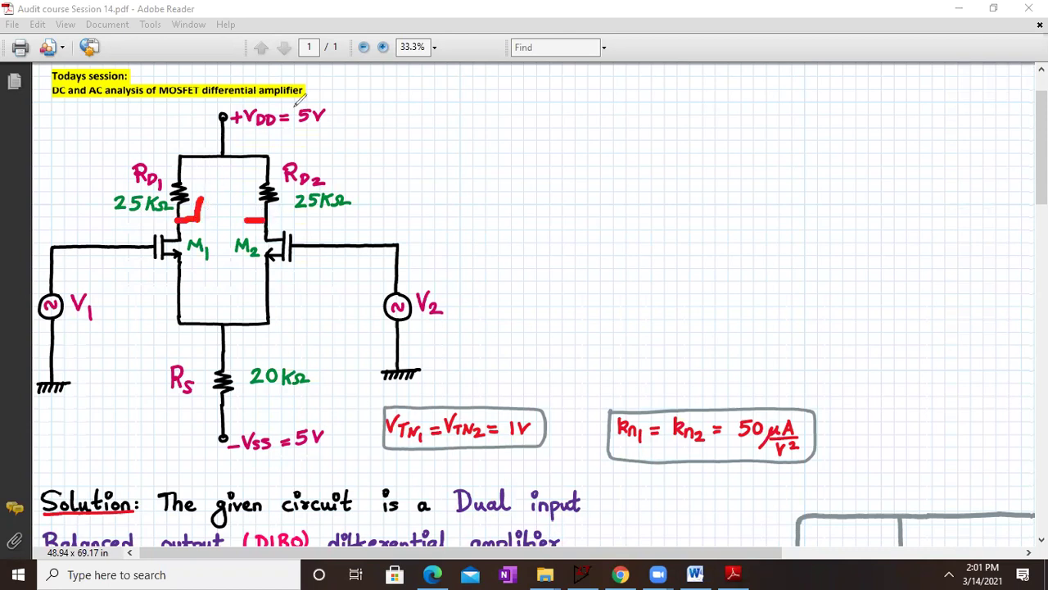
key("ctrl+z")
mouse_move(201, 195)
left_mouse_down()
mouse_move(201, 210)
mouse_move(244, 201)
mouse_move(232, 217)
mouse_move(245, 211)
left_mouse_up()
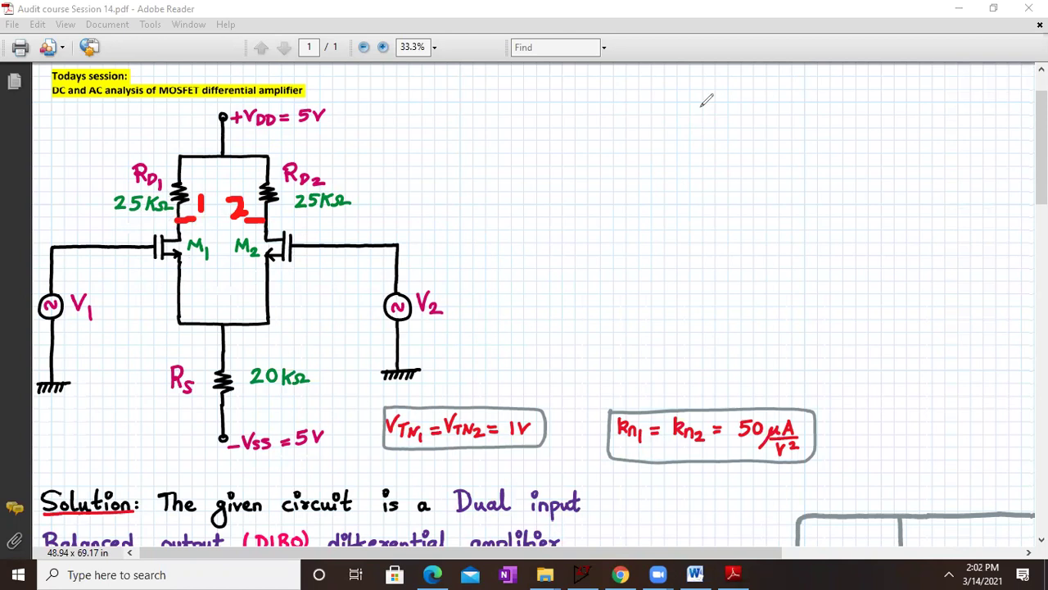
key("e")
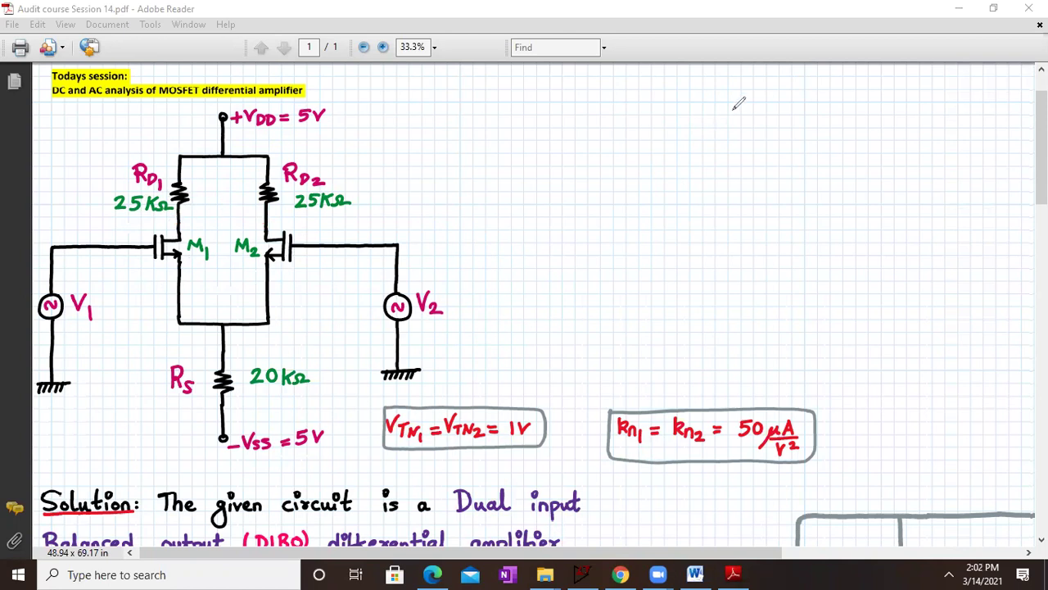
- Examine the DC analysis equations and the simplified half-circuit, comparing them with the original amplifier schematic
left_click_drag(536, 304, 537, 283)
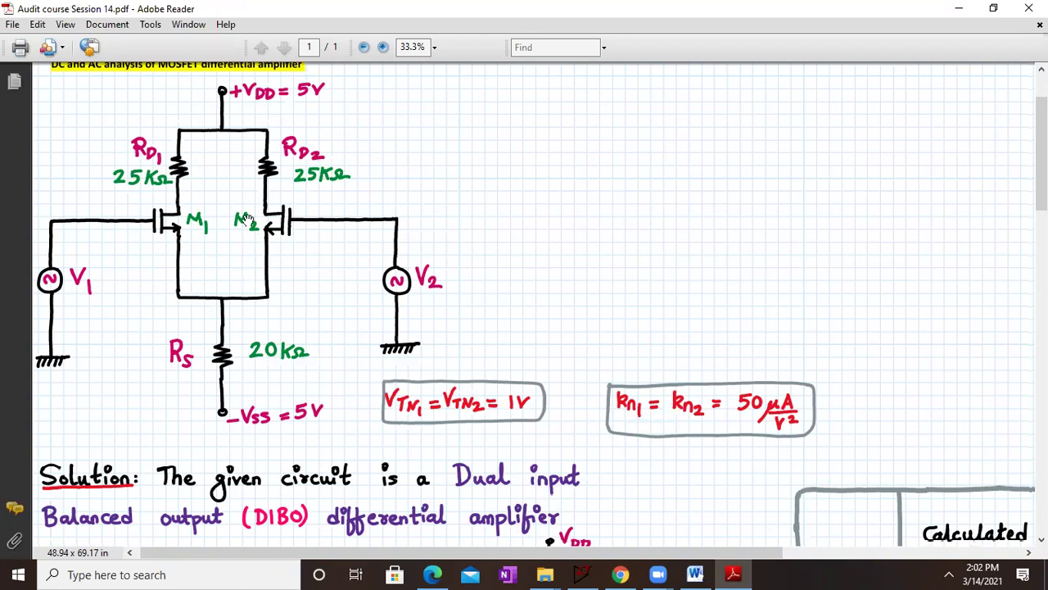
scroll(458, 371, "down", 5)
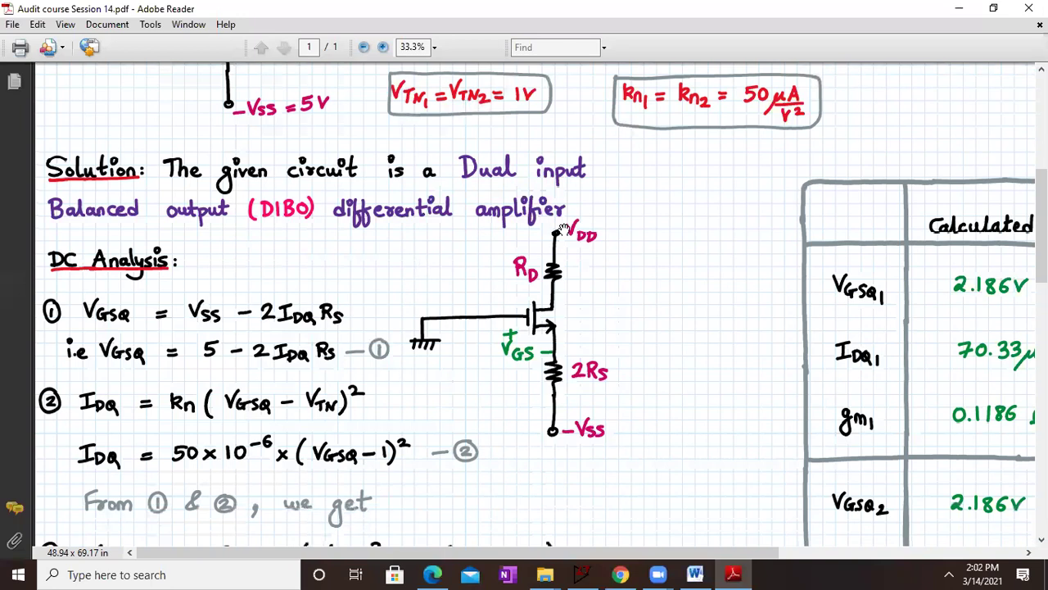
scroll(352, 112, "up", 5)
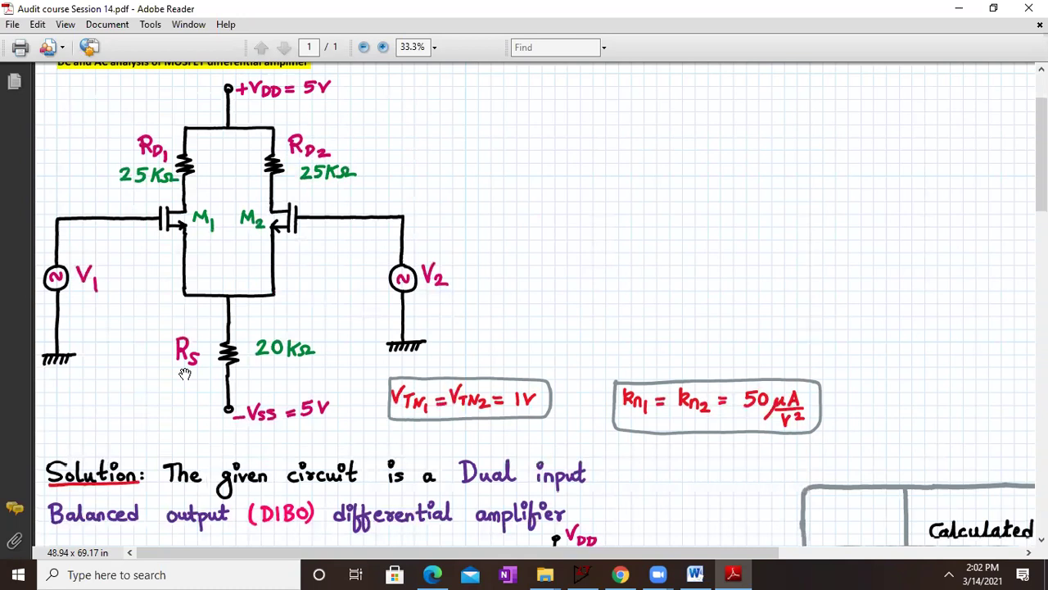
scroll(587, 399, "down", 5)
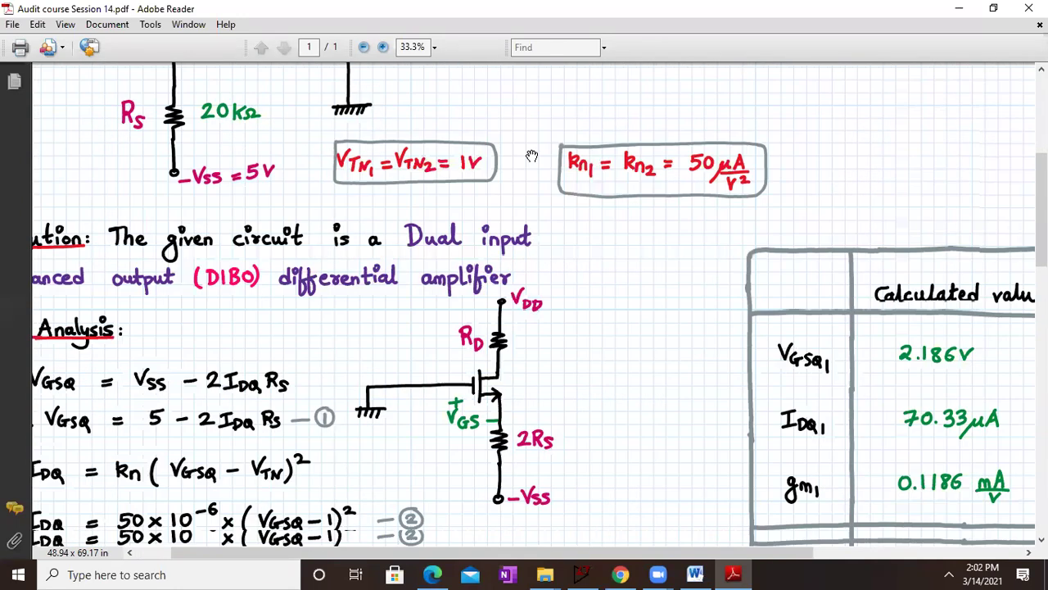
left_click_drag(424, 420, 457, 325)
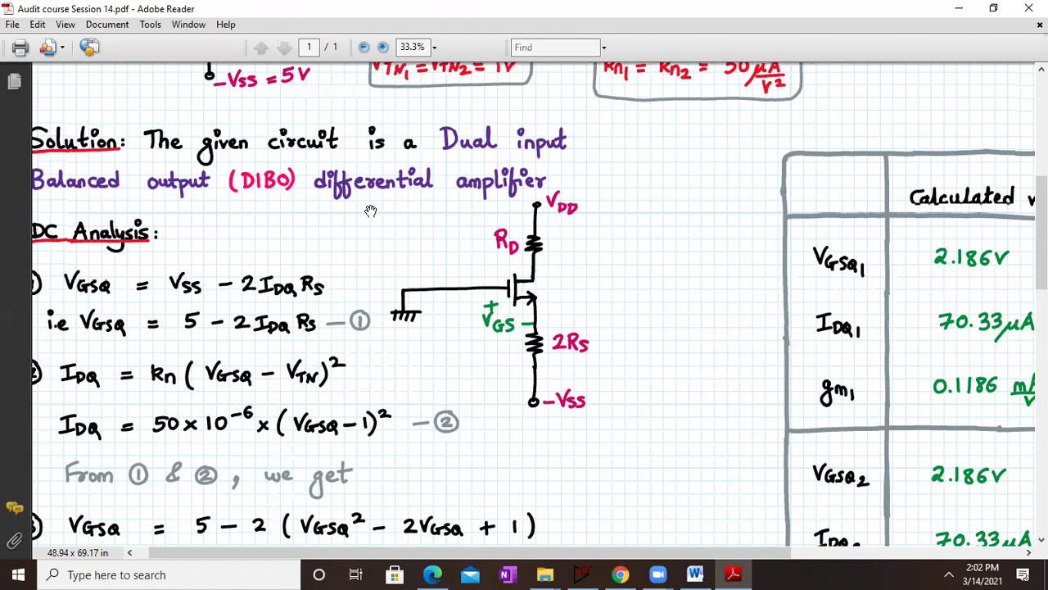
left_click_drag(438, 210, 458, 147)
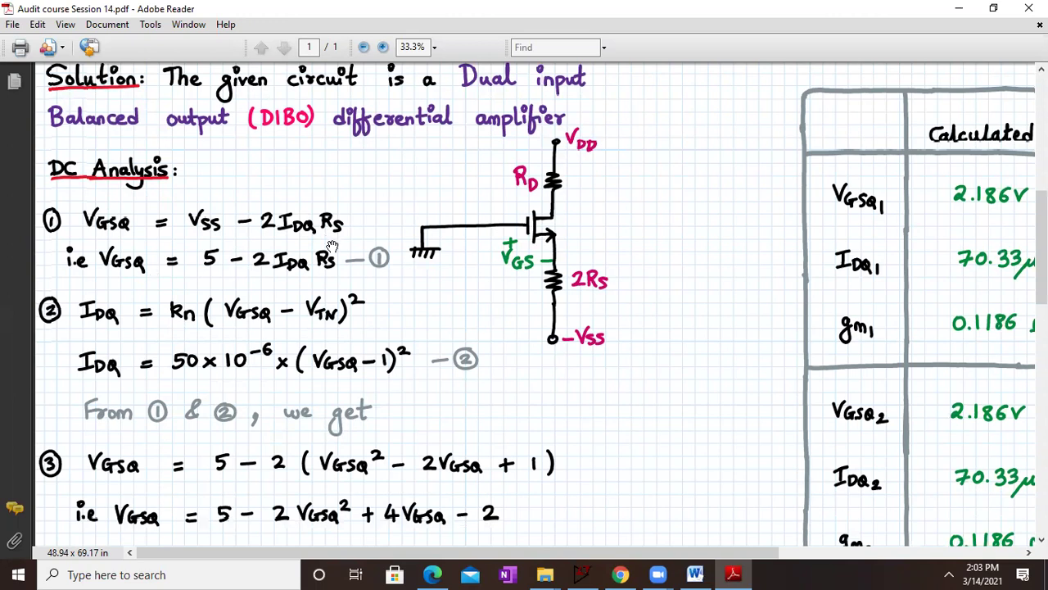
left_click_drag(408, 354, 406, 311)
scroll(406, 311, "down", 1)
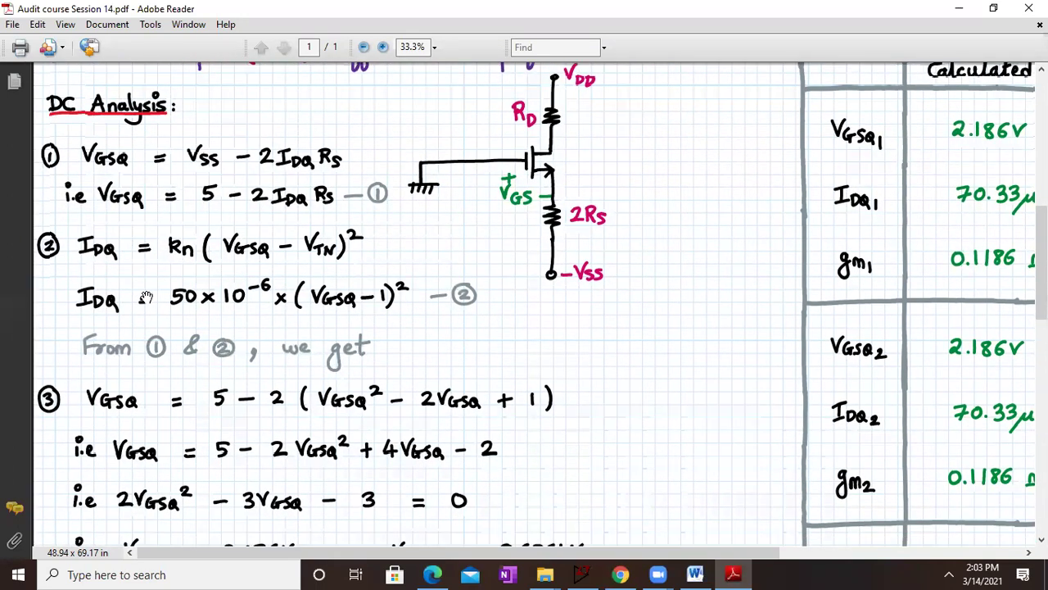
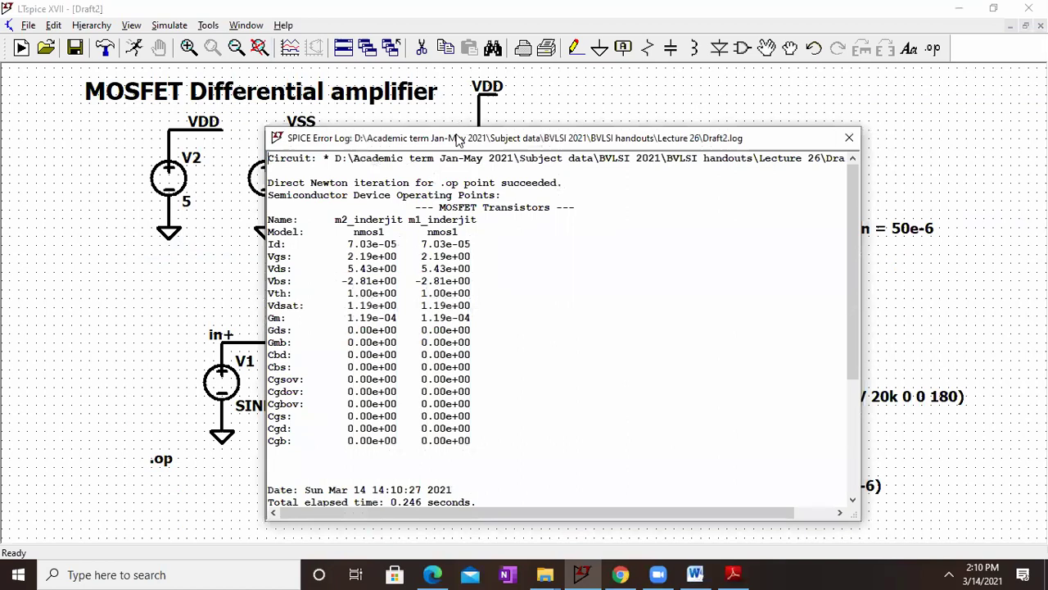
- Move the SPICE error log off the schematic and enlarge its text to read the MOSFET operating points
left_click_drag(514, 137, 769, 132)
scroll(617, 334, "up", 2)
scroll(617, 334, "up", 1)
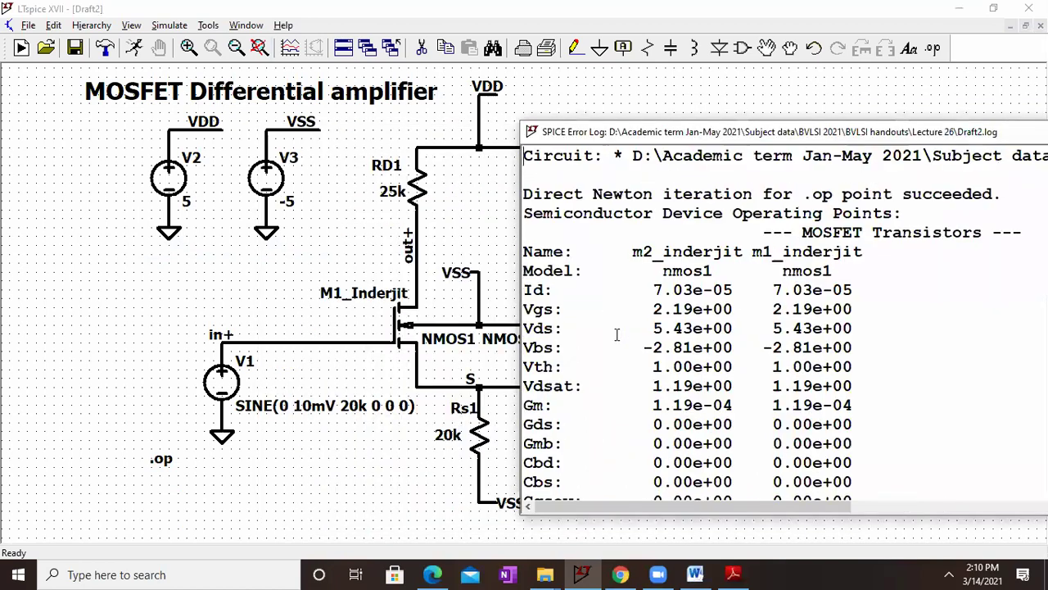
scroll(712, 382, "up", 1)
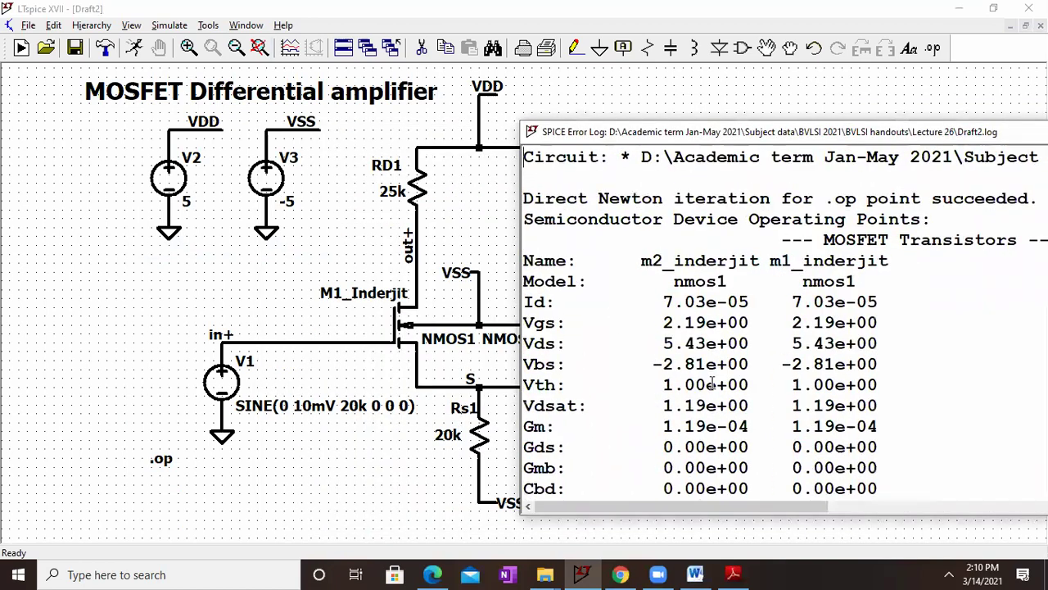
- Switch to Adobe Reader and bring up the handout's table of calculated and simulated values beside the error log
left_click(732, 573)
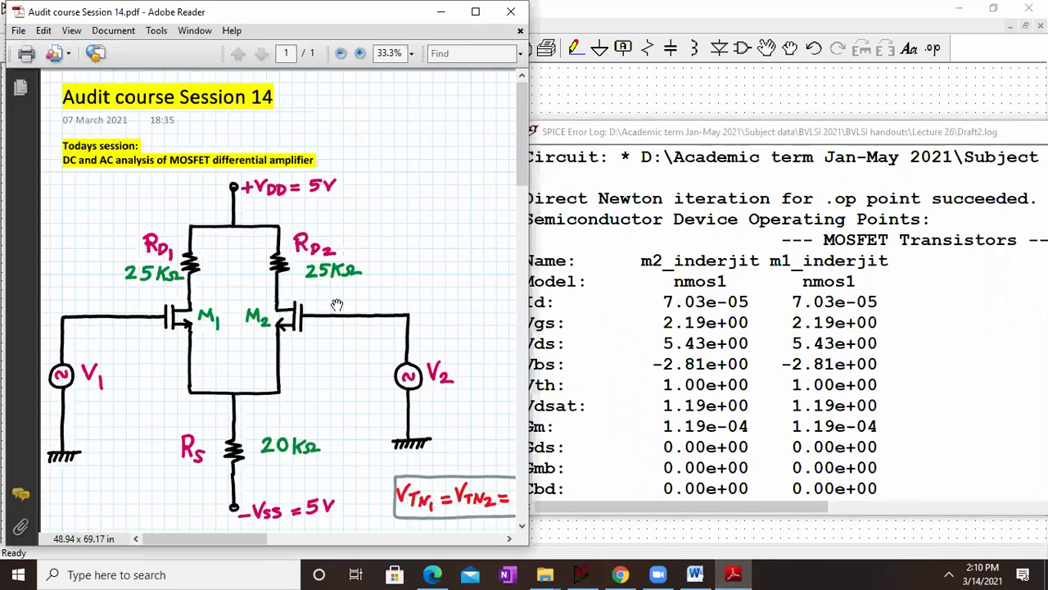
scroll(386, 279, "down", 3)
scroll(385, 279, "down", 5)
scroll(385, 280, "right", 10)
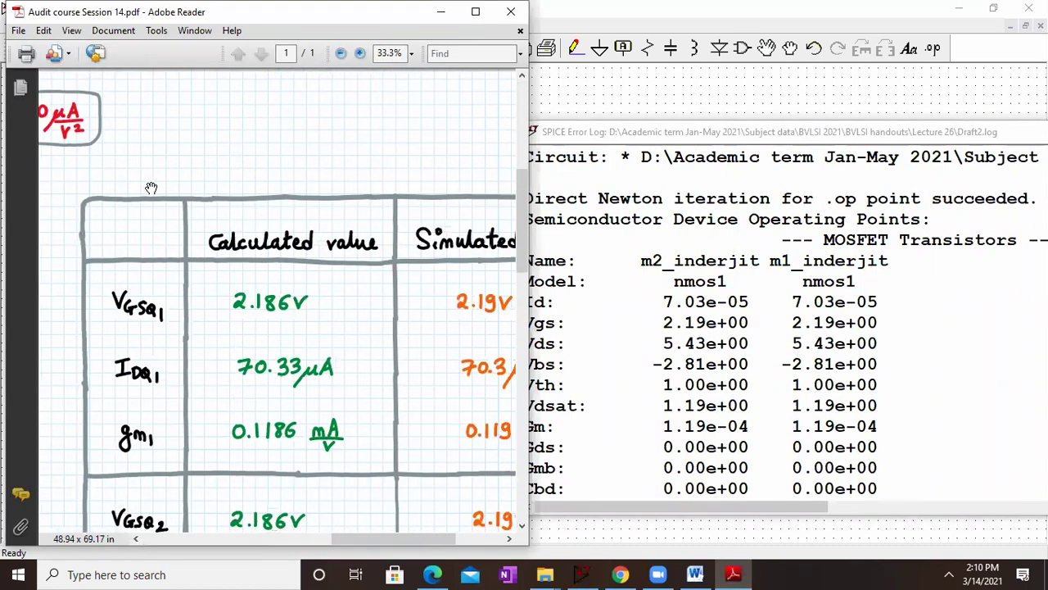
left_click_drag(402, 331, 355, 201)
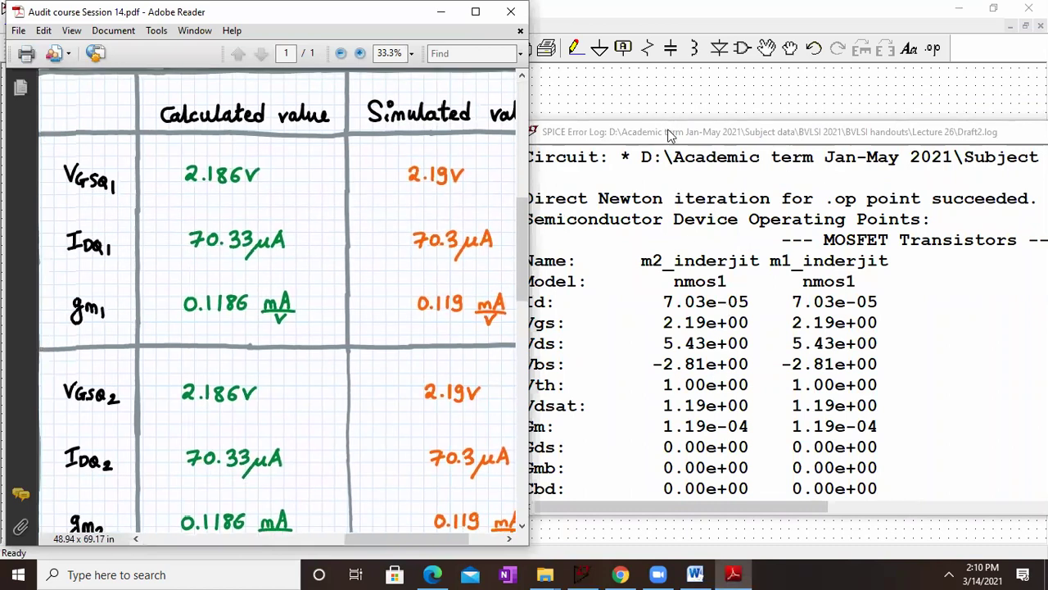
- Set the error log clear of the handout and compare its operating points with the table down to the Ad row
left_click(682, 124)
left_click_drag(682, 125, 717, 104)
left_click(732, 574)
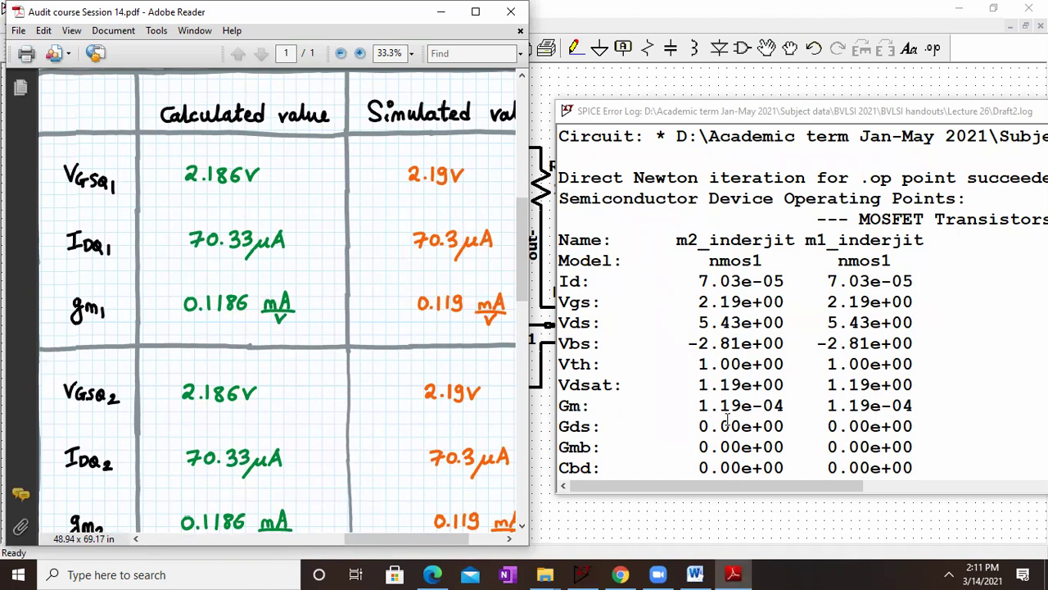
left_click_drag(325, 427, 324, 355)
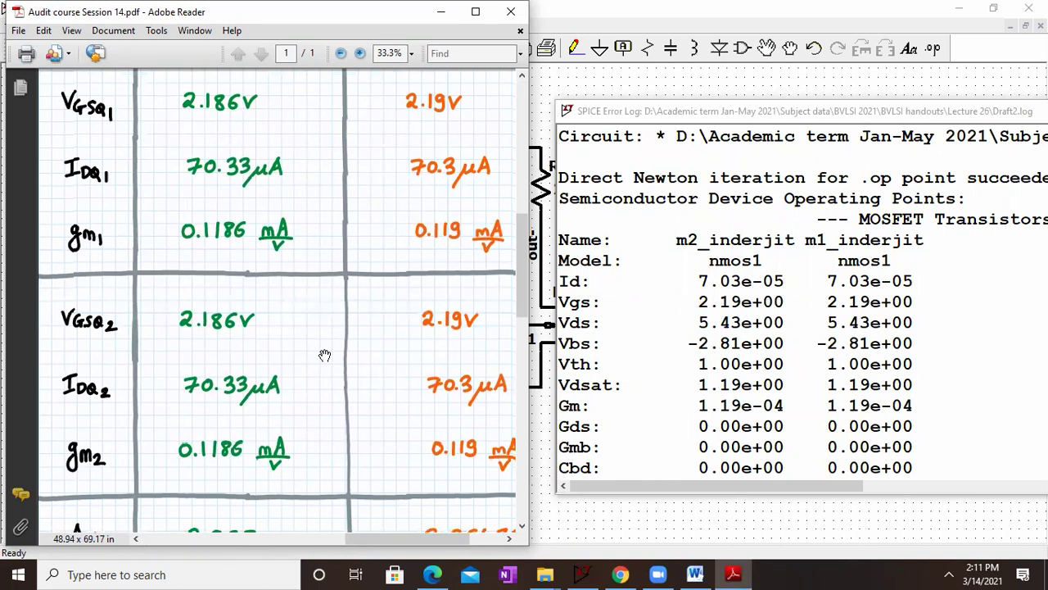
scroll(324, 354, "down", 4)
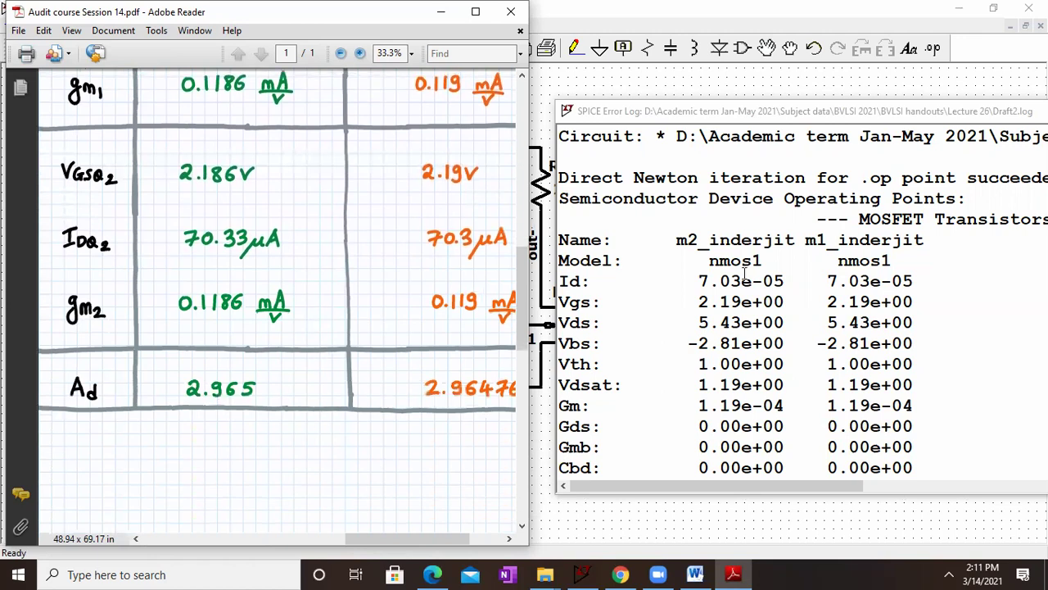
- Return to LTspice, close the SPICE error log and delete the .op directive from the schematic
left_click(1003, 112)
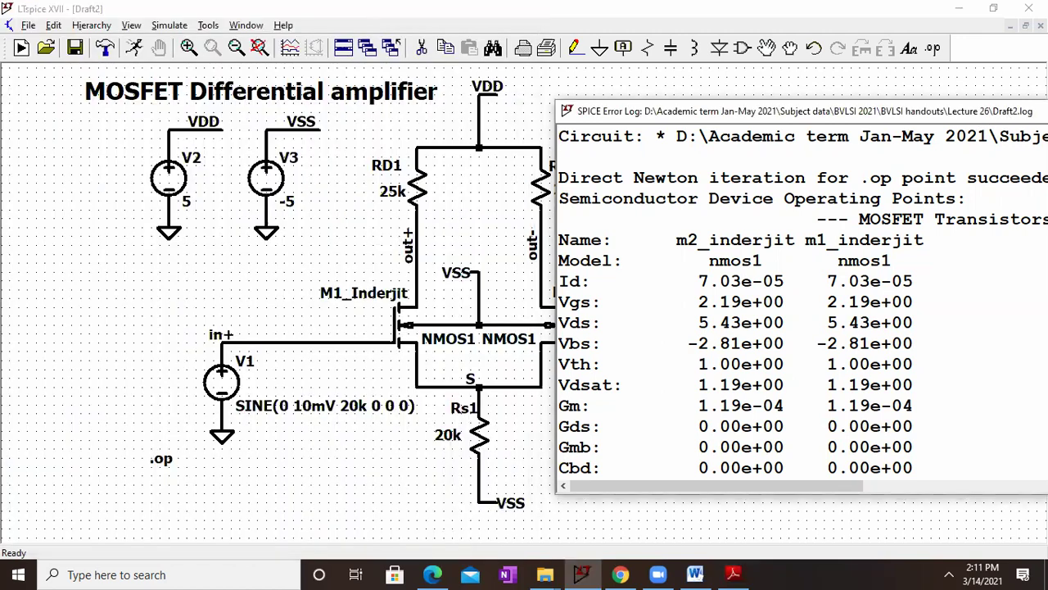
left_click_drag(961, 111, 744, 99)
left_click(942, 99)
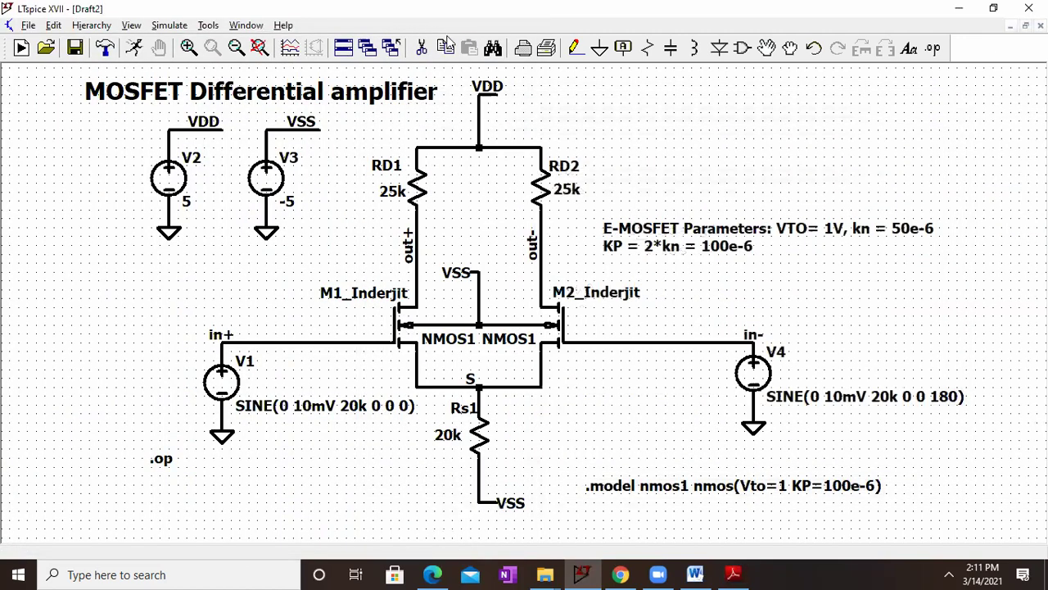
left_click(160, 459)
- Run a transient simulation of the amplifier with a stop time of 0.2m
left_click(181, 27)
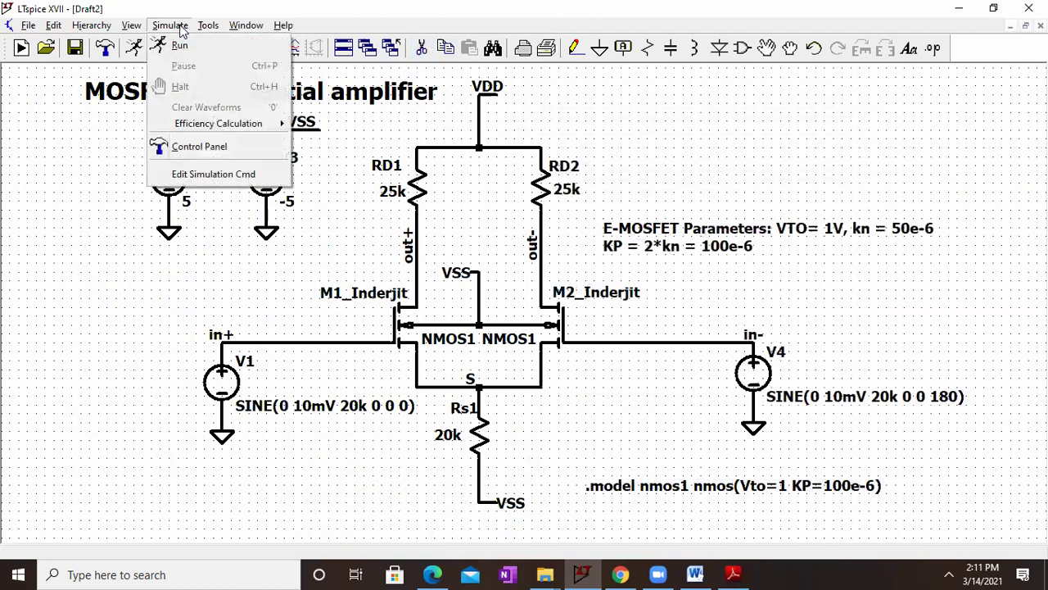
left_click(176, 39)
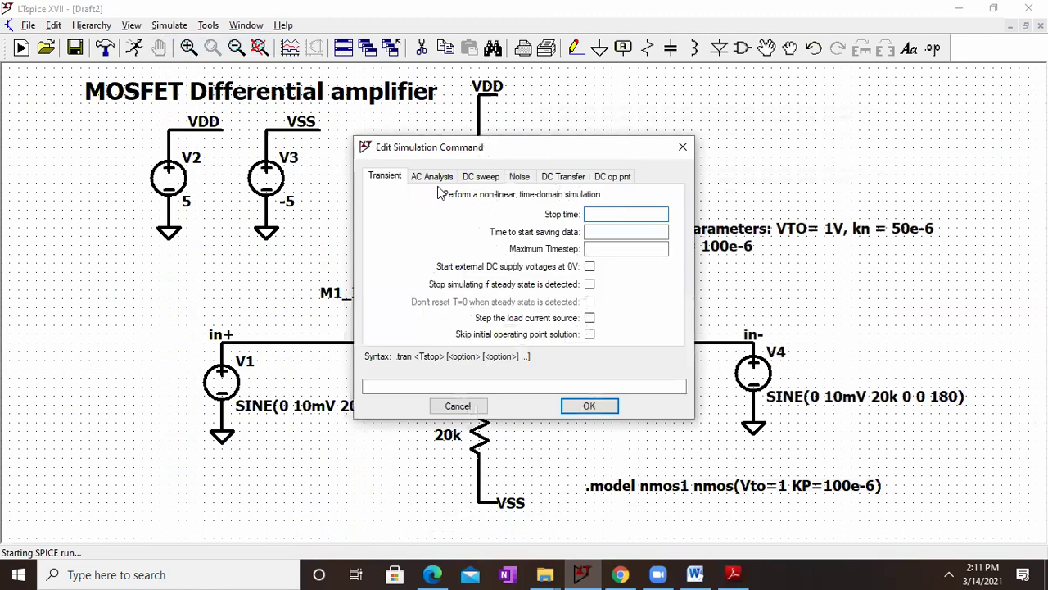
left_click_drag(469, 150, 554, 148)
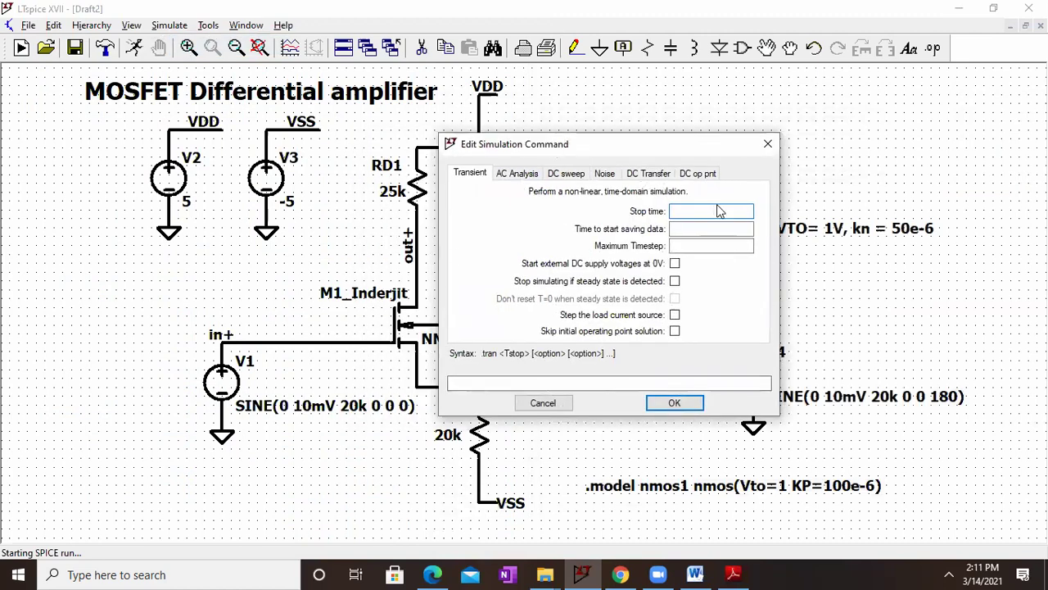
type("0.2m")
key("Return")
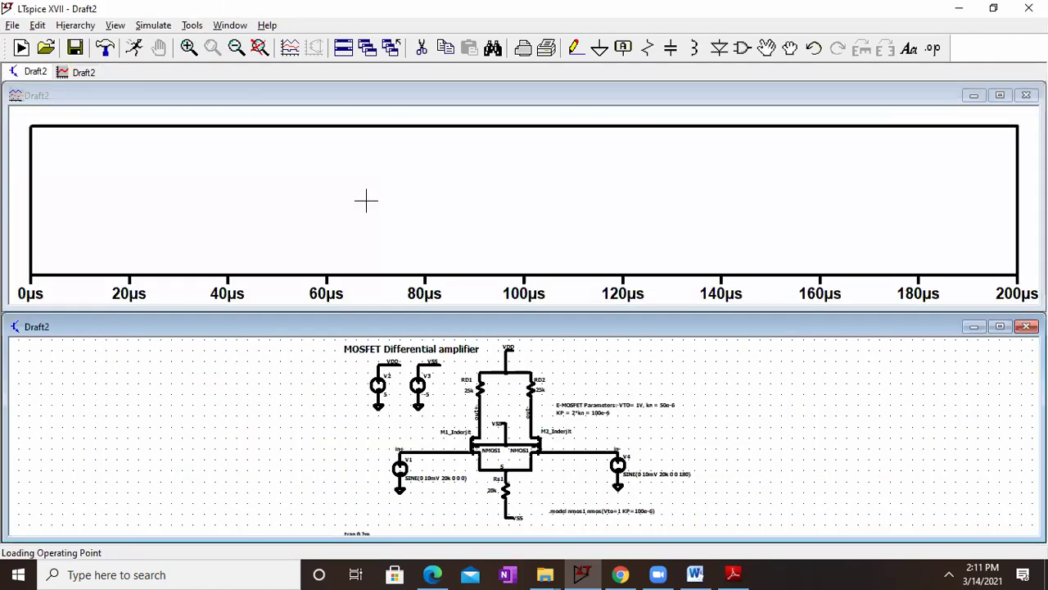
- Add a second plot pane to the waveform window and maximize the window
right_click(400, 172)
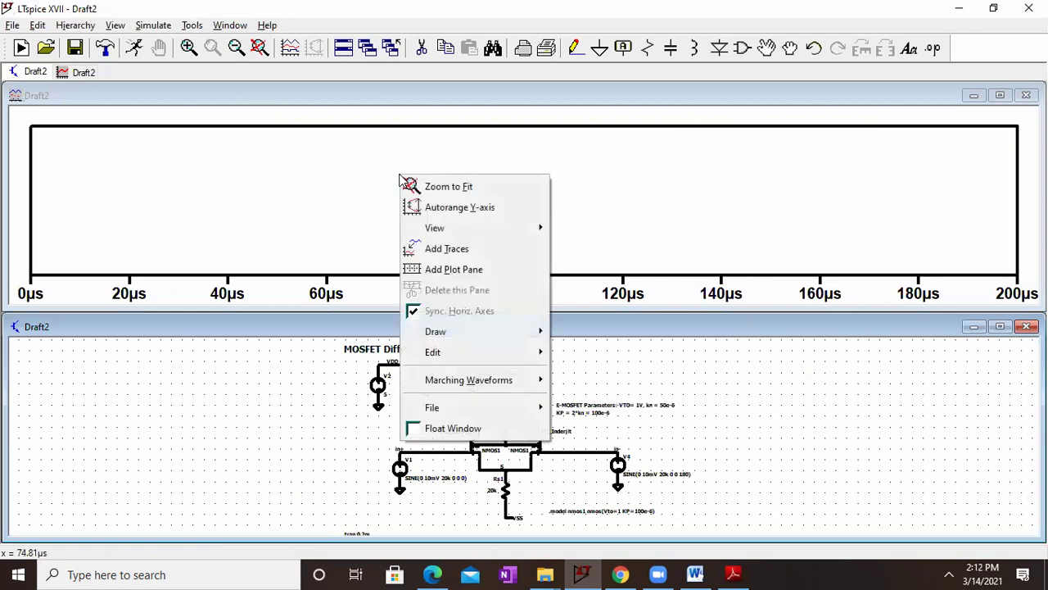
left_click(446, 270)
left_click(1000, 96)
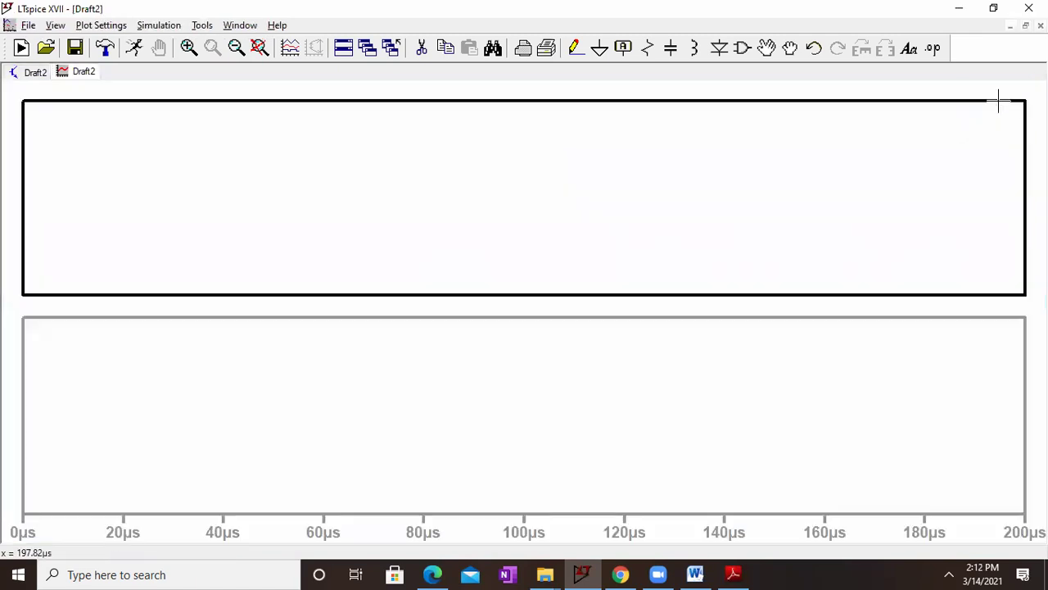
- Plot the differential input voltage V(in+)-V(in-) as a trace in the first pane
right_click(368, 205)
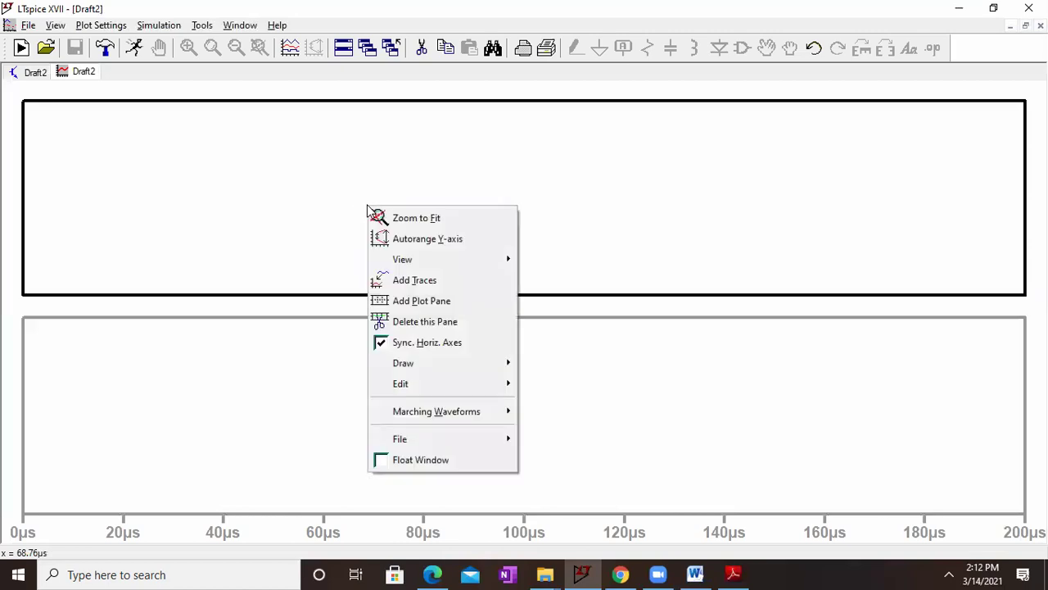
left_click(416, 278)
left_click(380, 212)
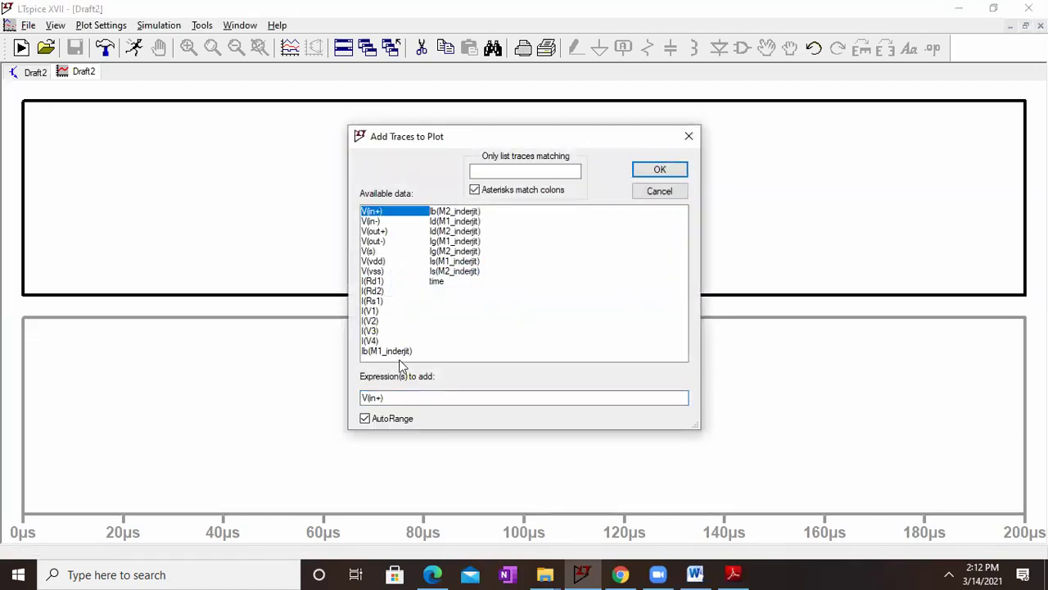
left_click(401, 397)
type("-")
left_click(373, 221)
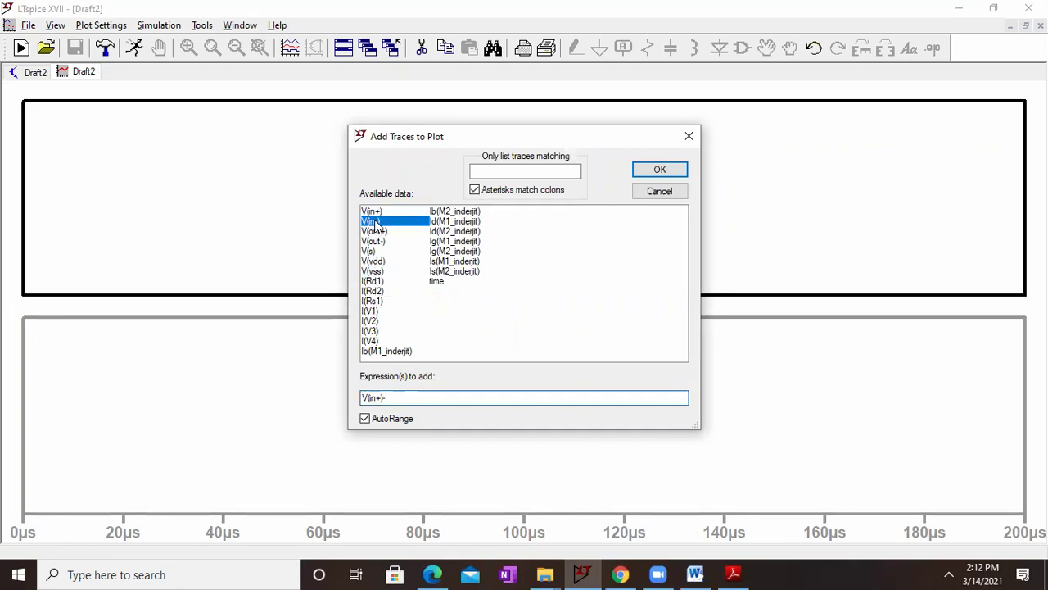
left_click(663, 171)
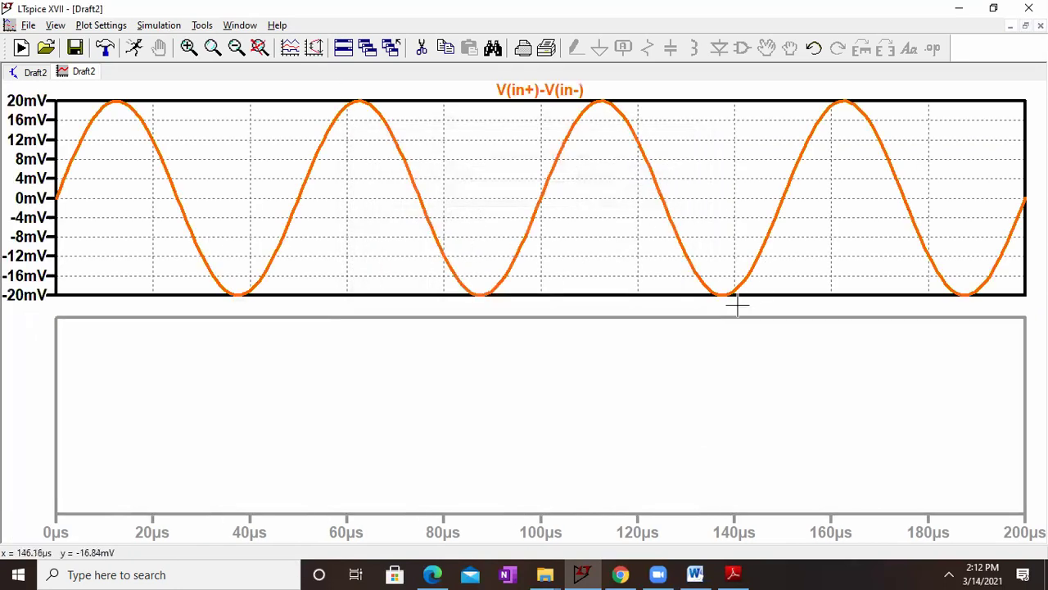
- Plot the differential output voltage V(out+)-V(out-) as a trace in the remaining empty pane
right_click(316, 443)
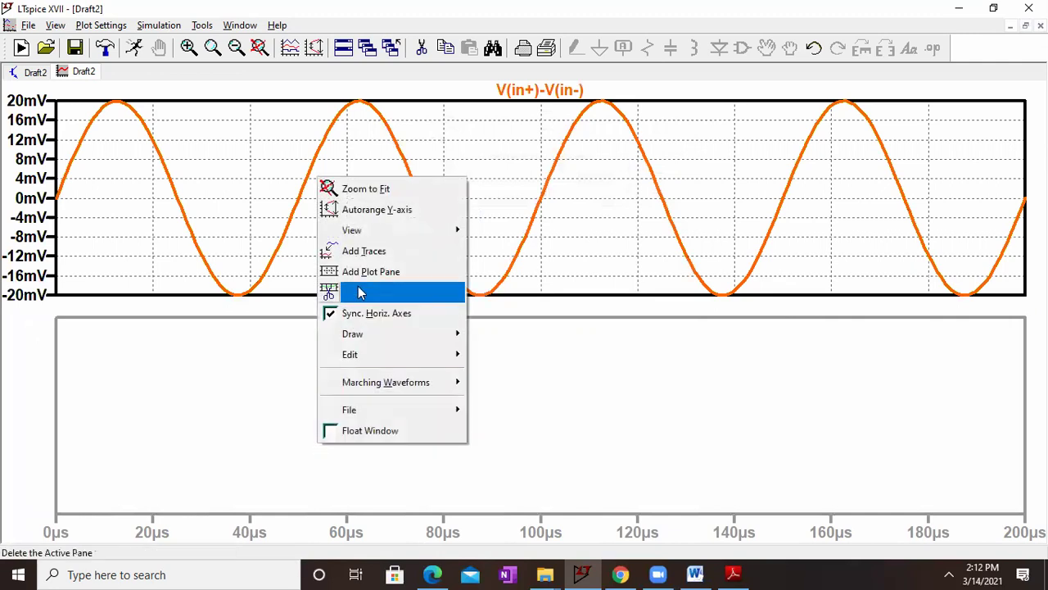
left_click(366, 251)
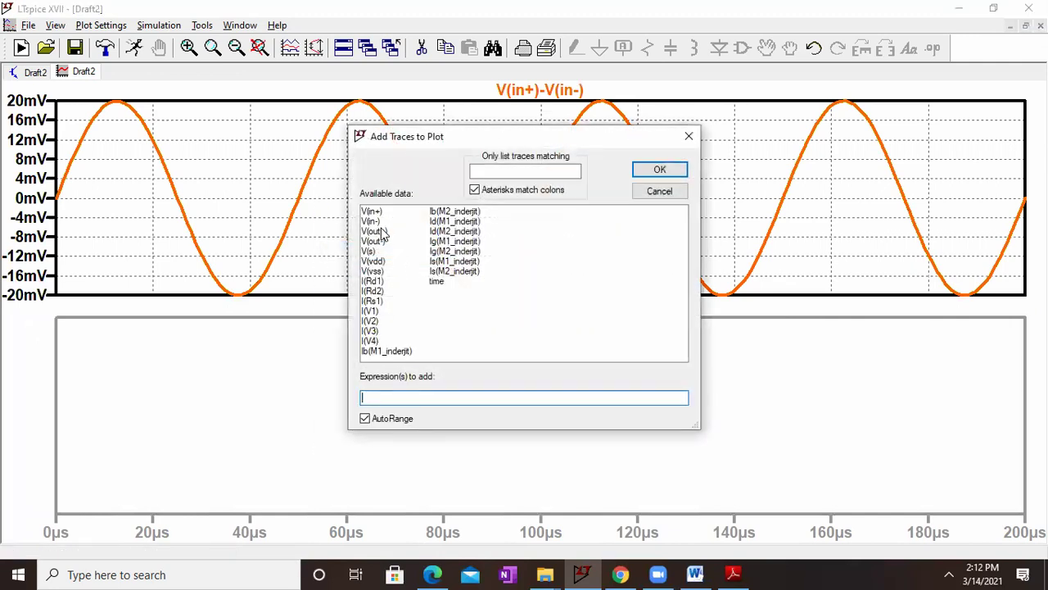
left_click(382, 235)
type("-")
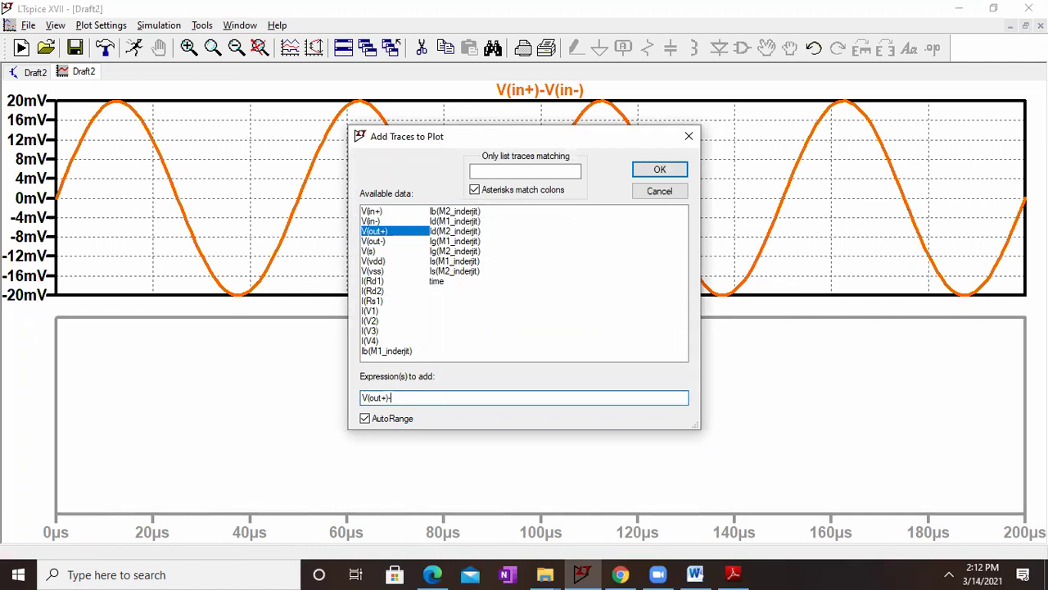
left_click(381, 243)
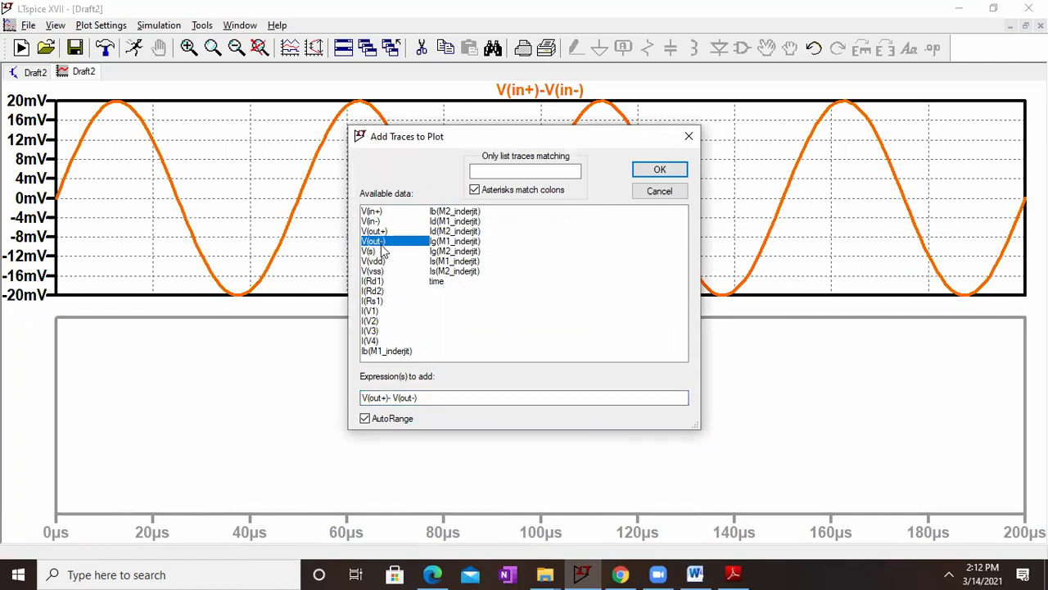
left_click(656, 169)
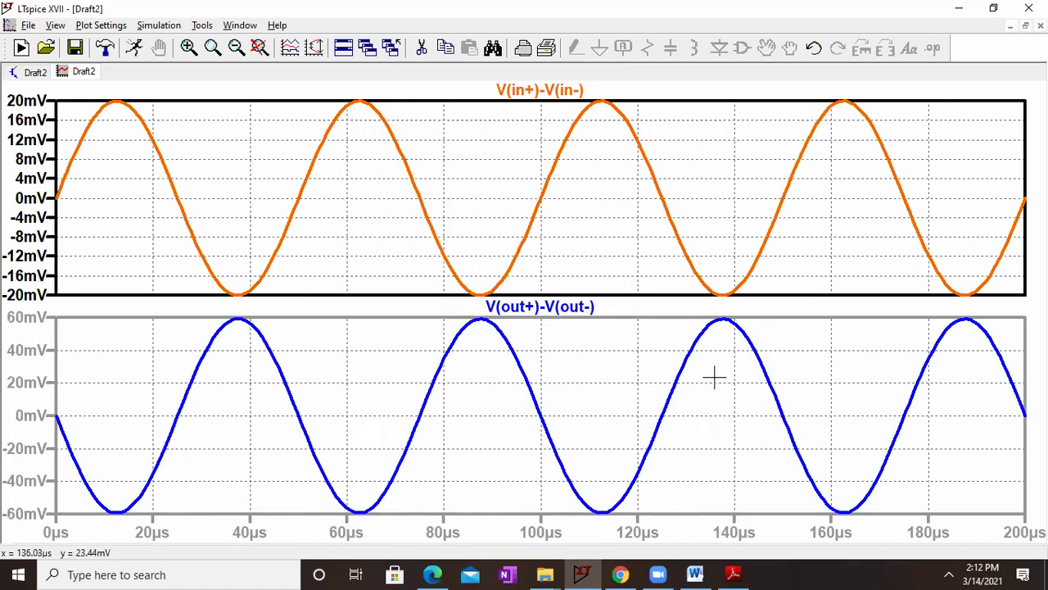
- Attach a cursor to the V(out+)-V(out-) trace, read it at the trough near 112 µs and close the readout
left_click(542, 308)
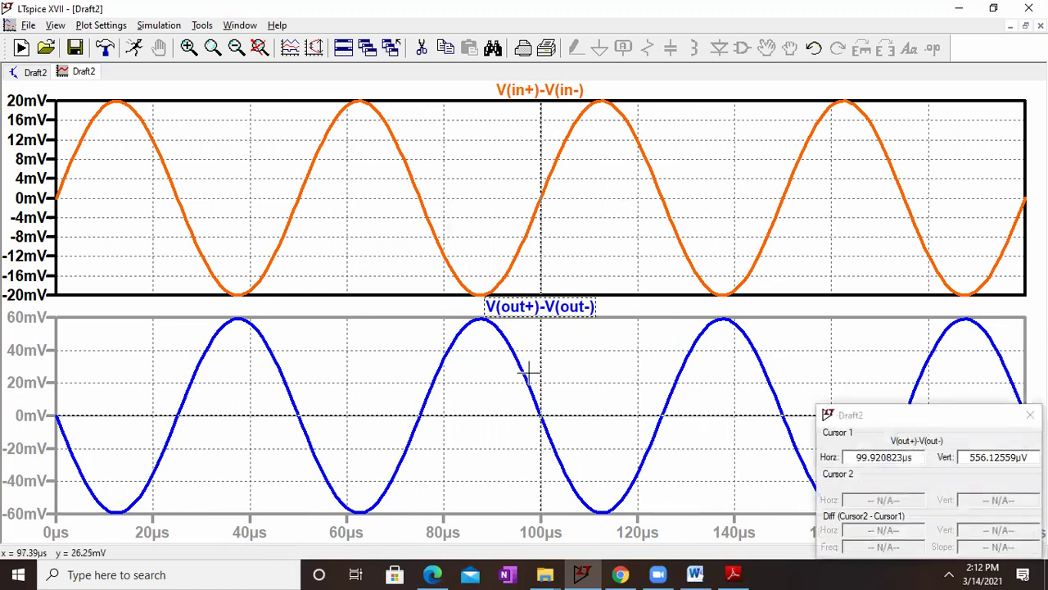
left_click_drag(541, 373, 600, 381)
left_click(1030, 415)
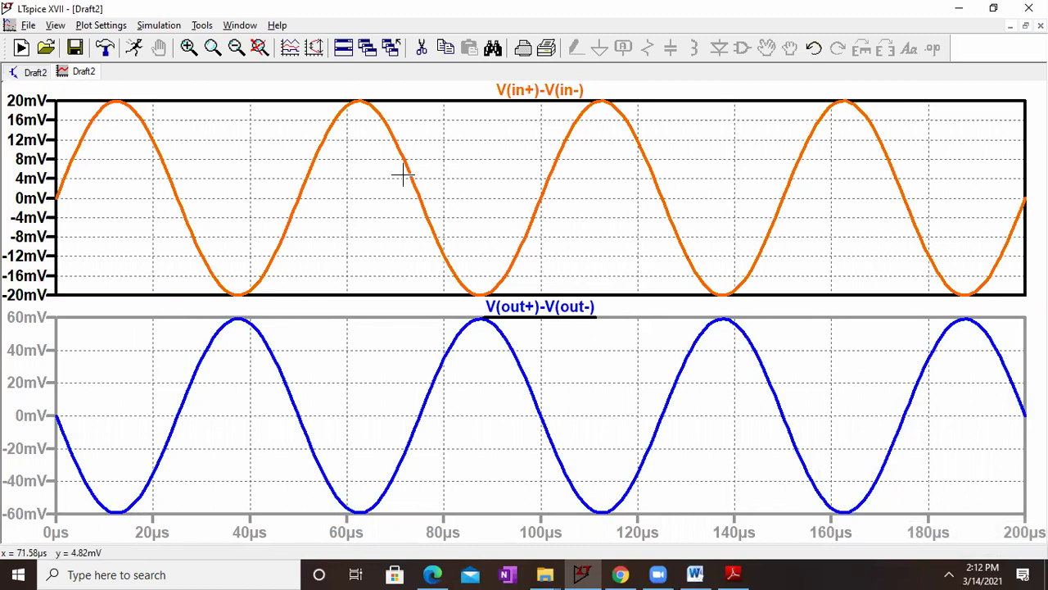
- Switch to the handout in Adobe Reader, review the differential voltage gain (Ad) calculation and minimize the handout
left_click(733, 574)
left_click_drag(277, 395, 625, 363)
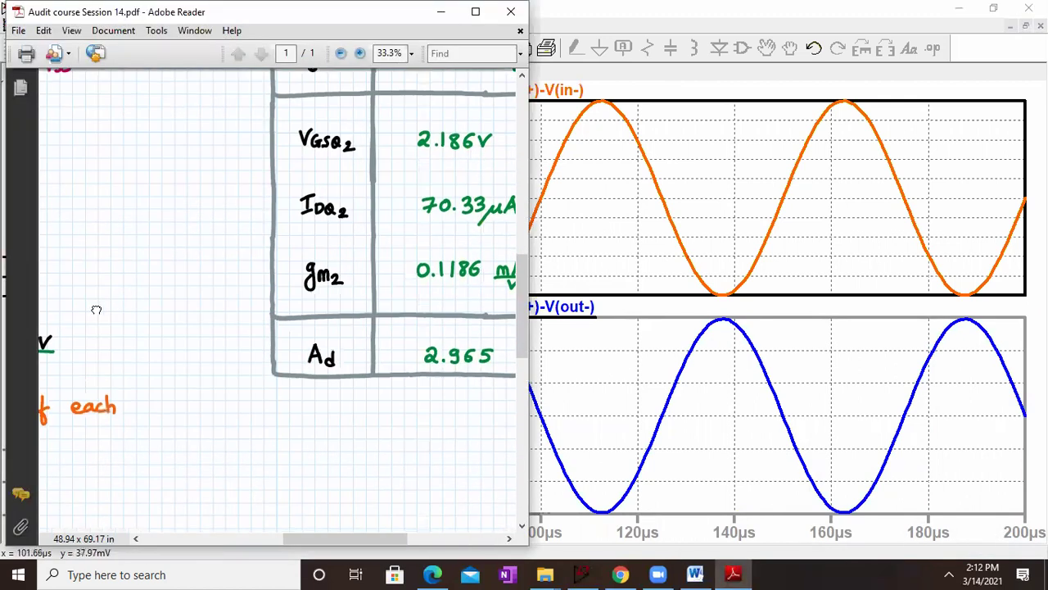
left_click_drag(96, 306, 573, 316)
scroll(187, 244, "down", 10)
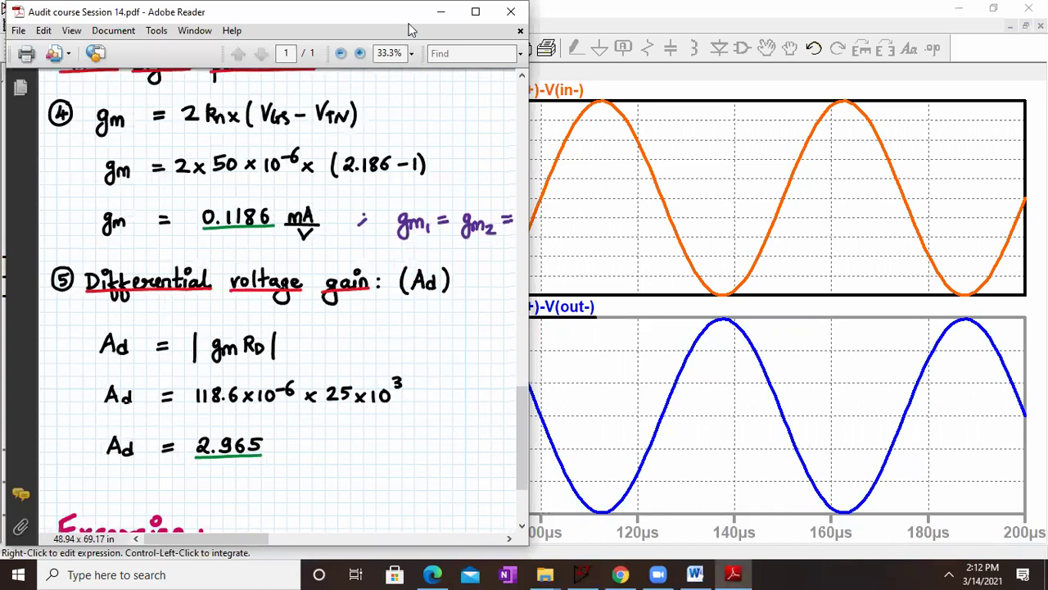
left_click(438, 13)
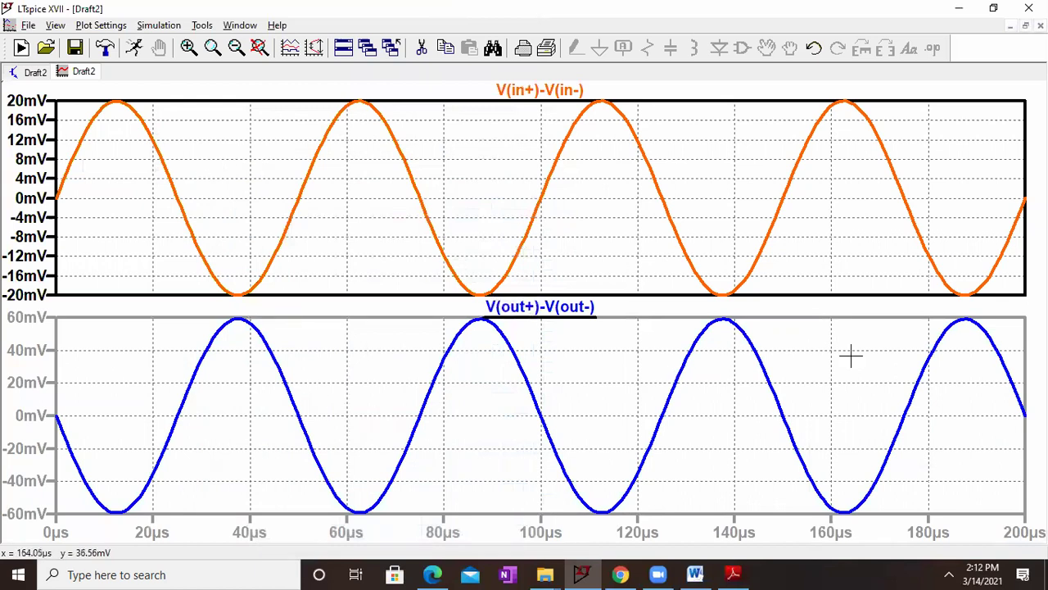
- Start a SPICE directive on the amplifier schematic with the line .meas Vd PP V(in+)-V(in-)
left_click(34, 72)
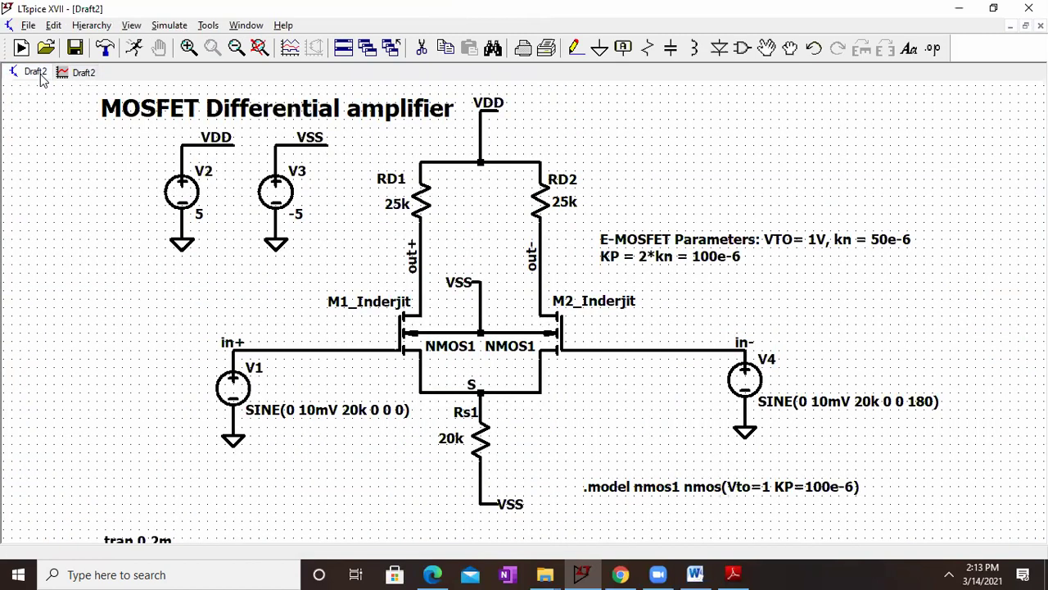
right_click(672, 159)
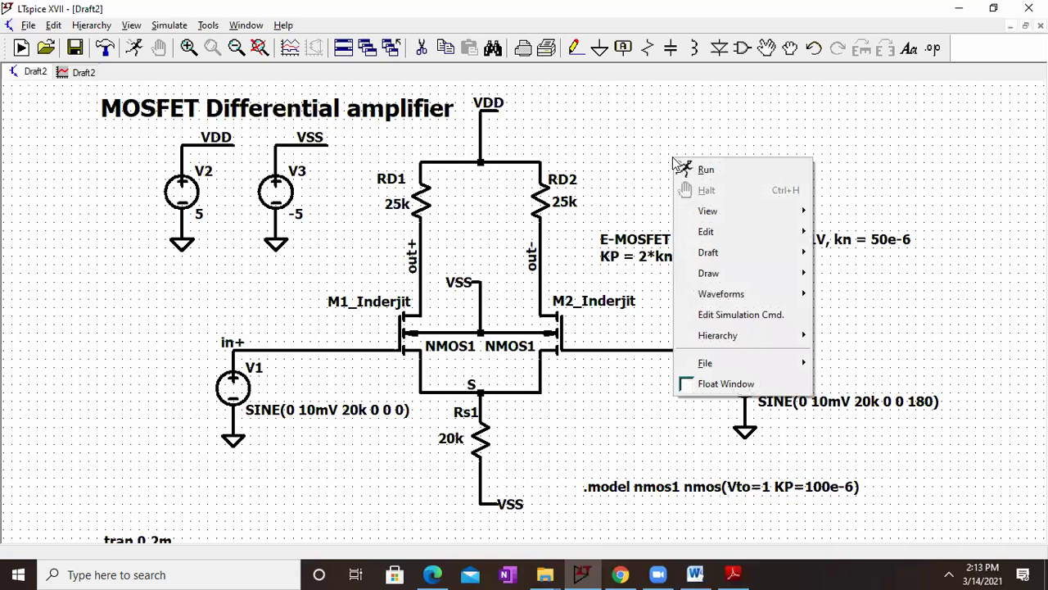
right_click(667, 155)
mouse_move(722, 256)
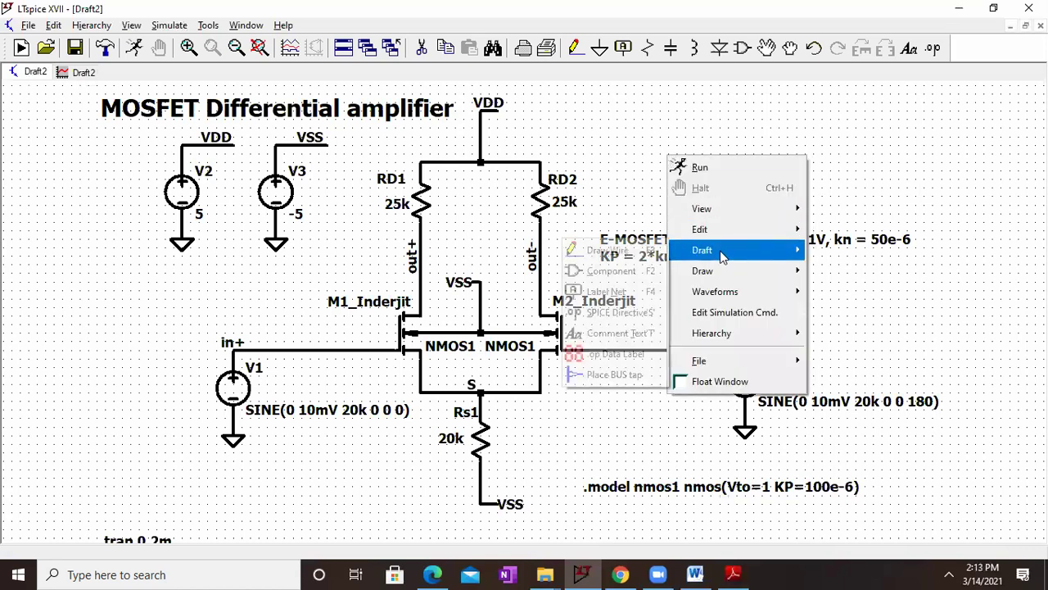
left_click(621, 312)
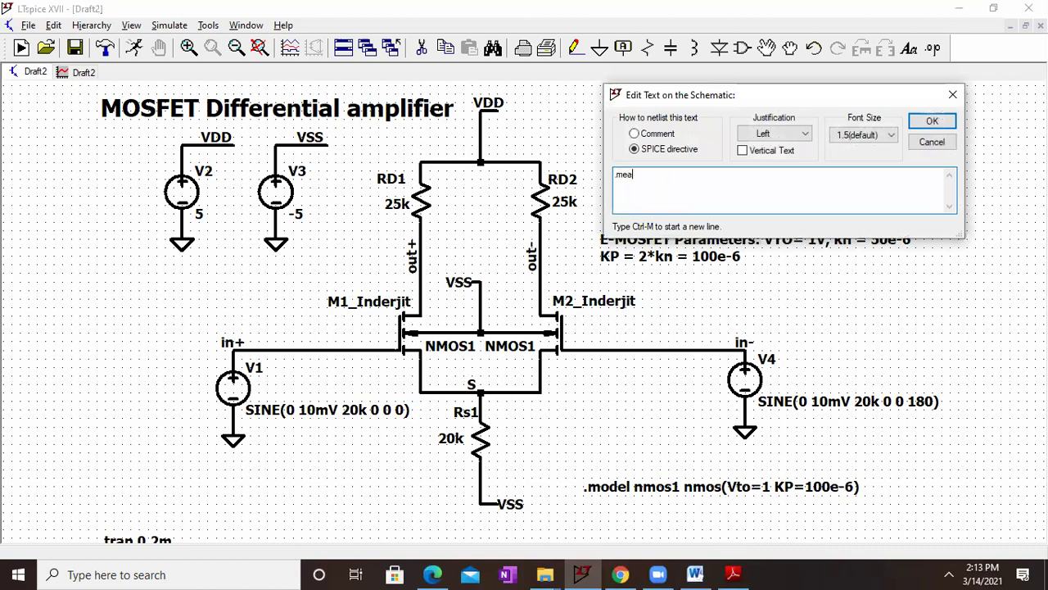
type(".meas Vd PP V(in+")
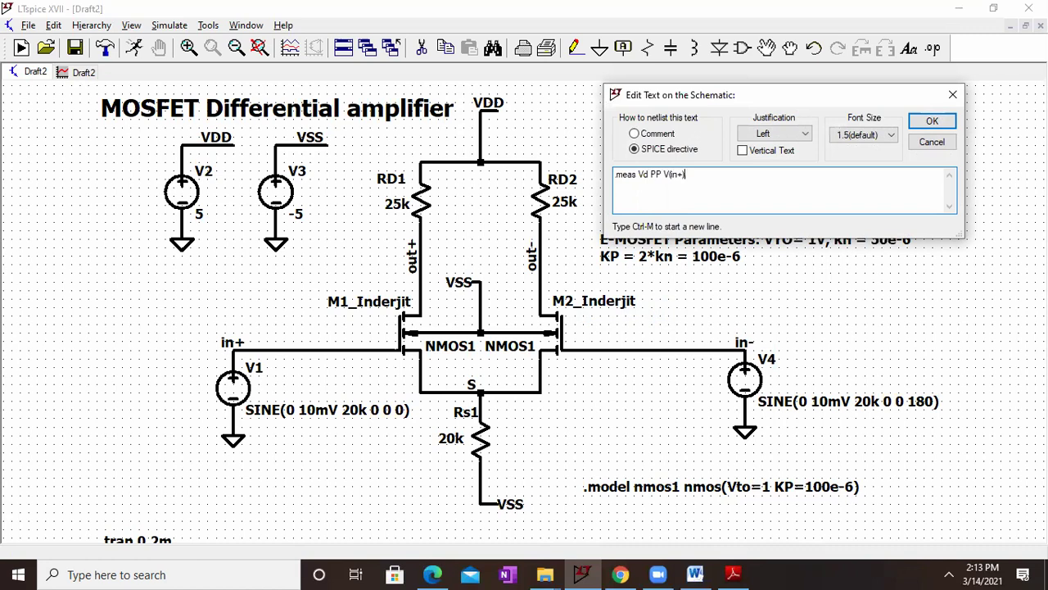
type(")-V")
type("(in")
- Add a second measurement line to the directive: .meas Vout PP V(out+)-V(out-)
type(".m")
type("eas Vout ")
type("PP")
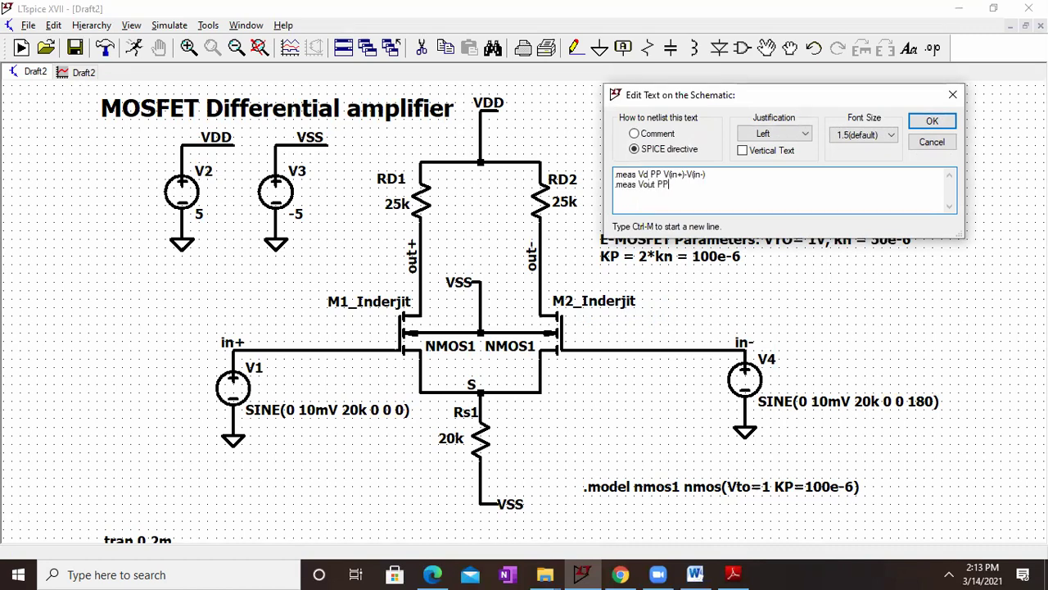
type(" V(")
type("ou")
- Add the line .meas DiffGain param Vout/Vd and place the directive block above the E-MOSFET Parameters note
type(".meas ")
type("D")
type("iffGa")
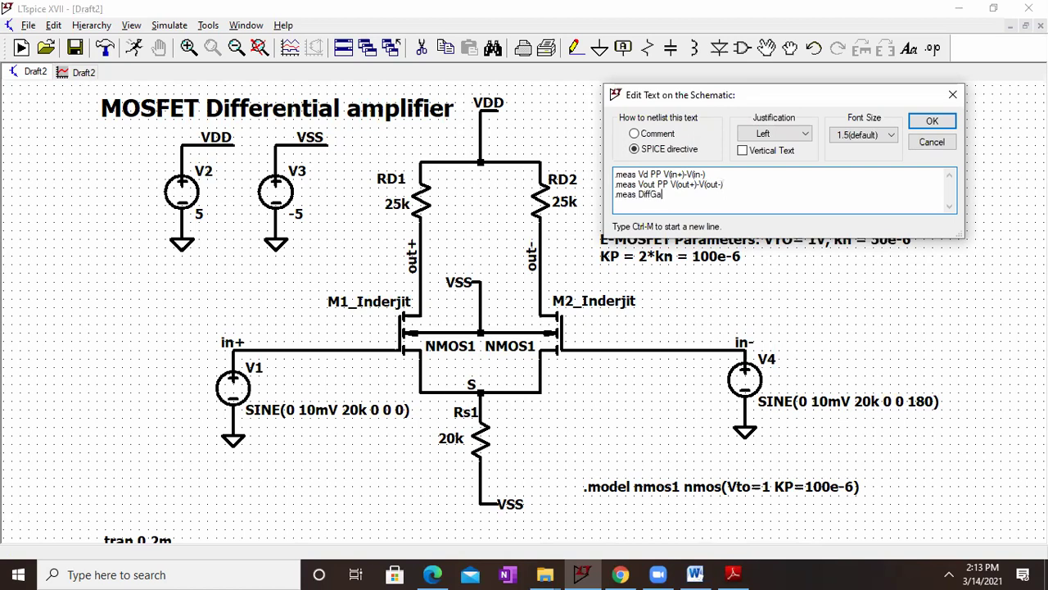
type("in param")
key("BackSpace")
type("ut/Vd")
key("Return")
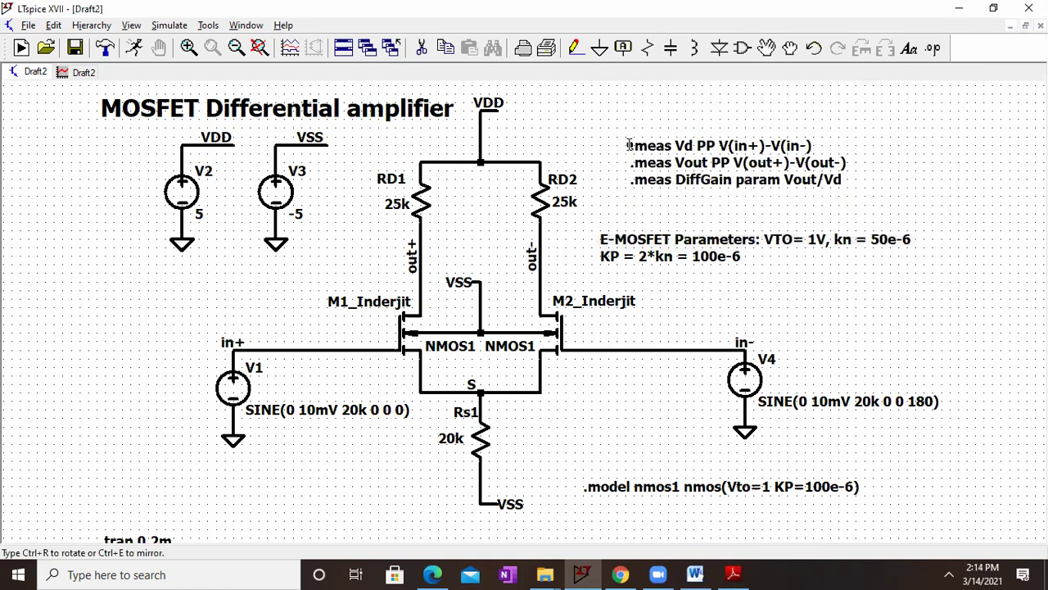
left_click(628, 145)
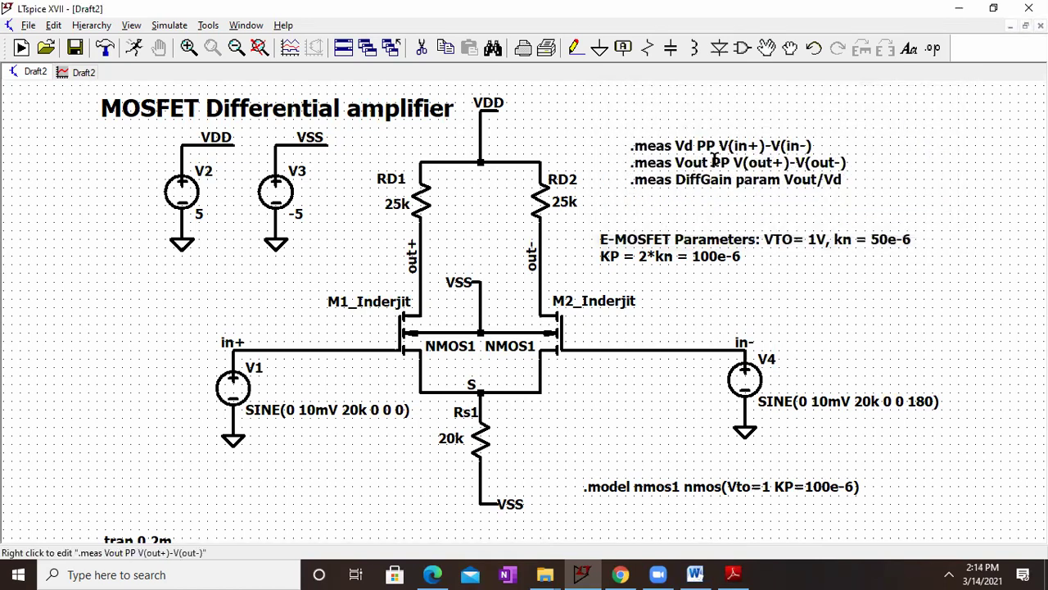
- Rerun the transient simulation with the measurement directives and maximize the schematic window
left_click(170, 25)
left_click(180, 45)
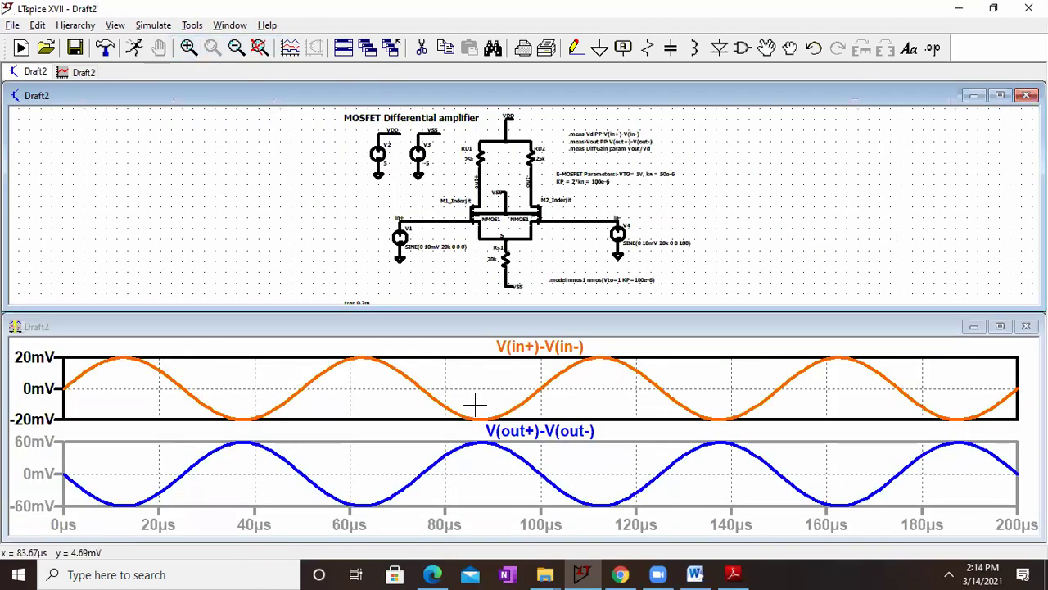
left_click(1000, 96)
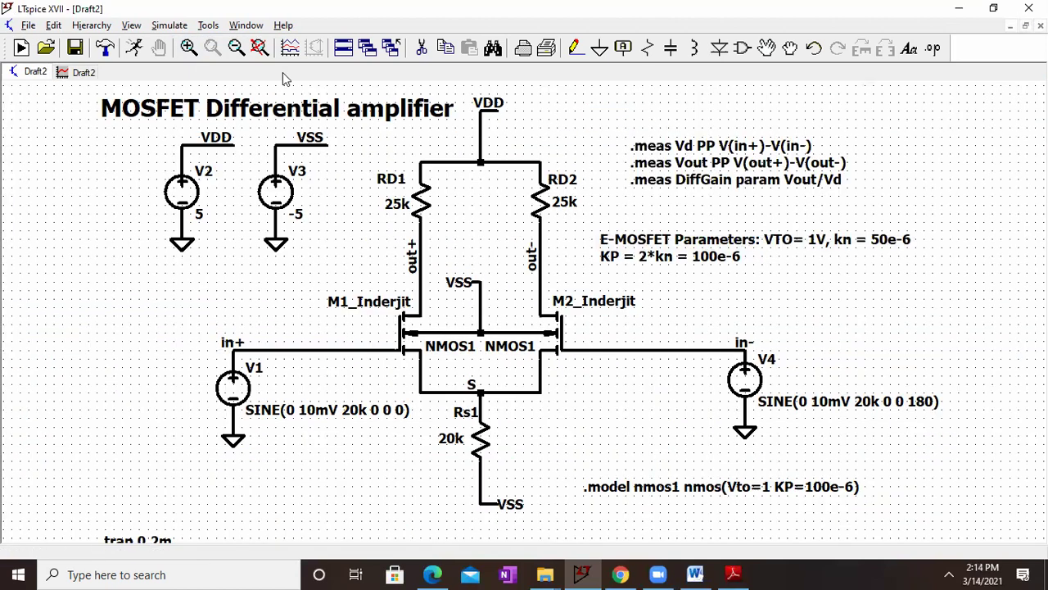
- Open the SPICE error log, enlarge its text and move it aside to read the vd, vout and diffgain measurements
left_click(135, 28)
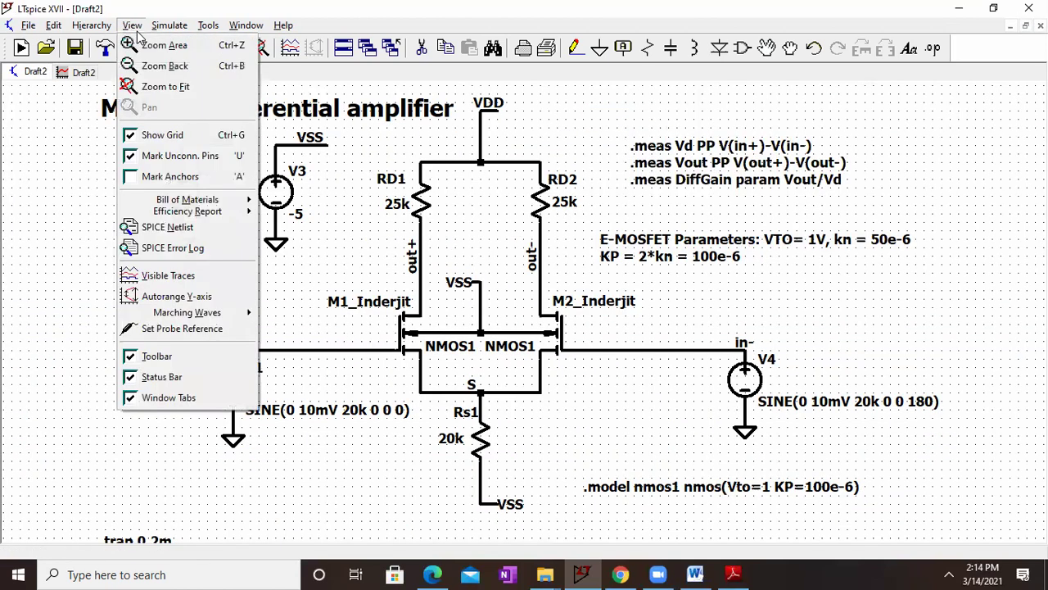
left_click(176, 249)
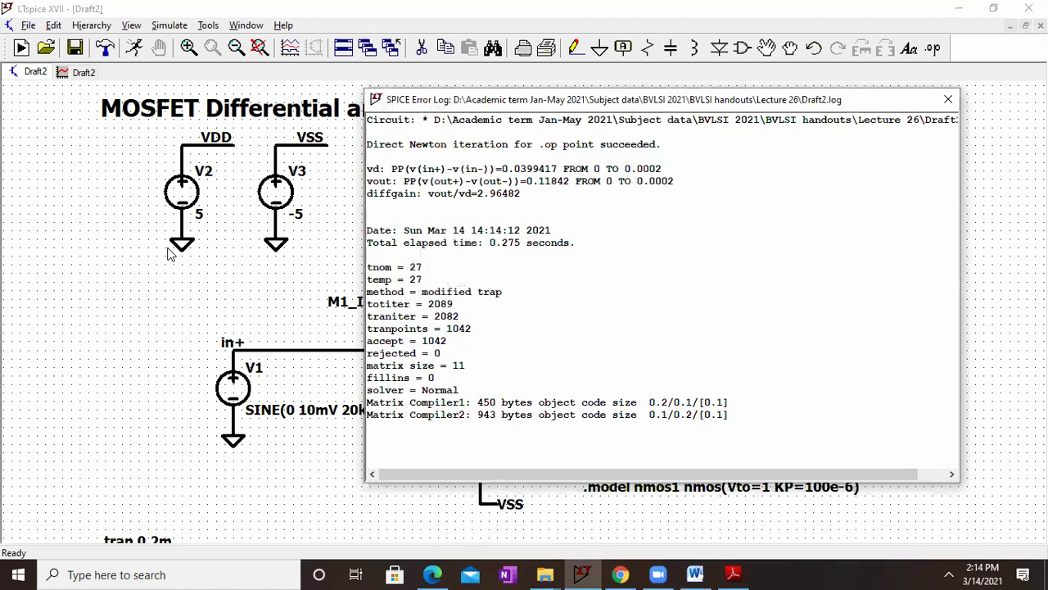
scroll(463, 176, "up", 2)
scroll(462, 177, "up", 2)
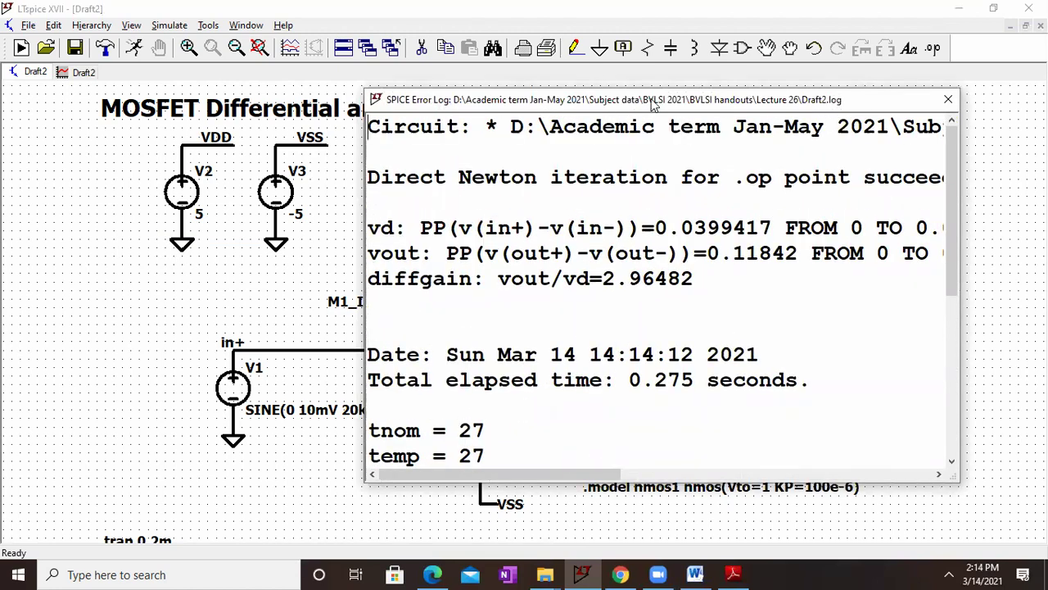
left_click_drag(653, 102, 750, 103)
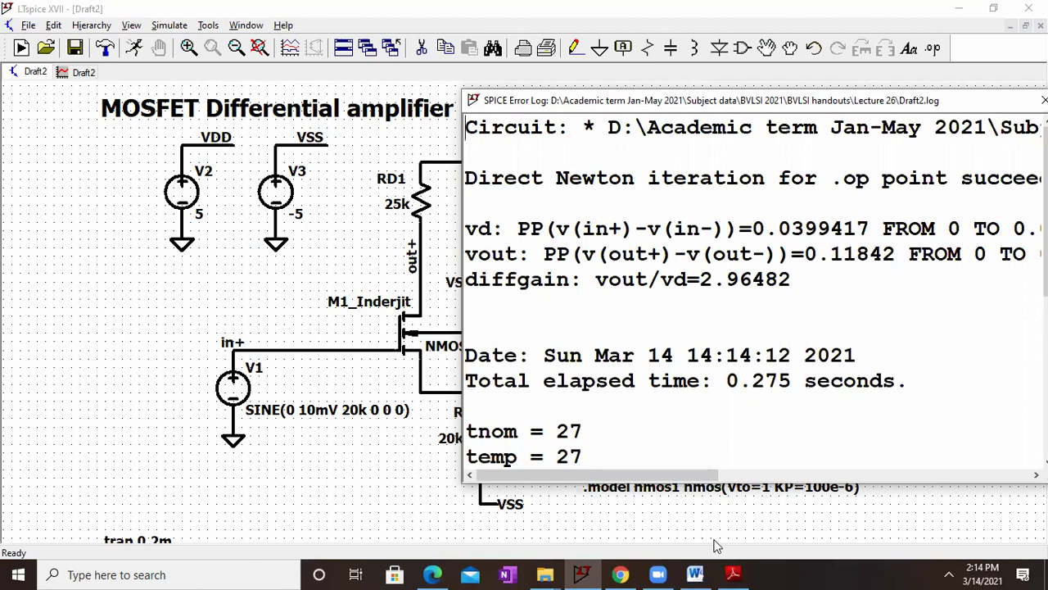
- Switch to the handout in Adobe Reader and compare the Ad row of its results table with the log's diffgain measurement
left_click(734, 573)
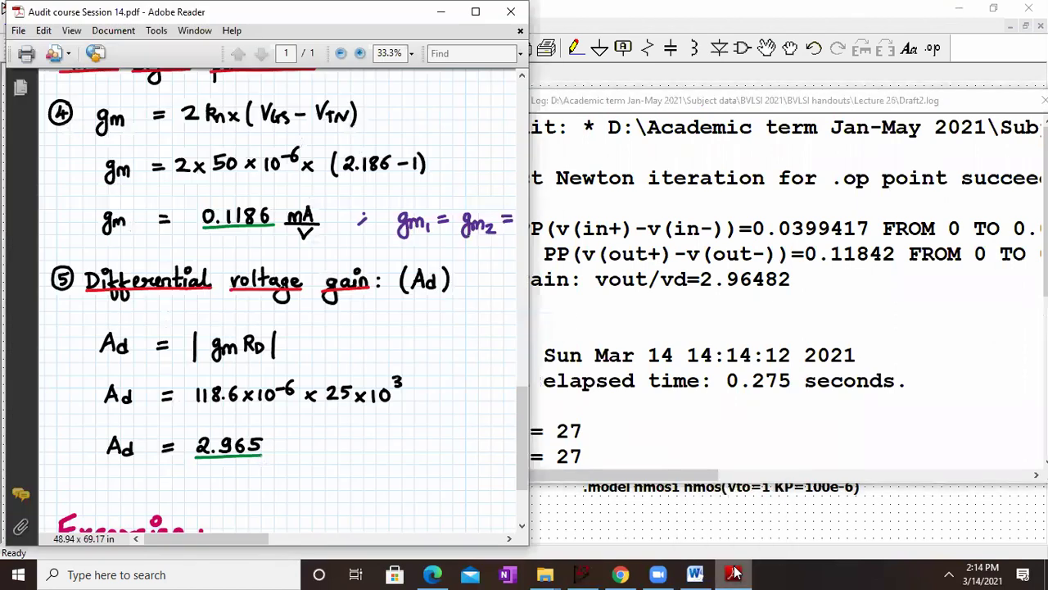
scroll(412, 384, "down", 6)
scroll(412, 385, "right", 10)
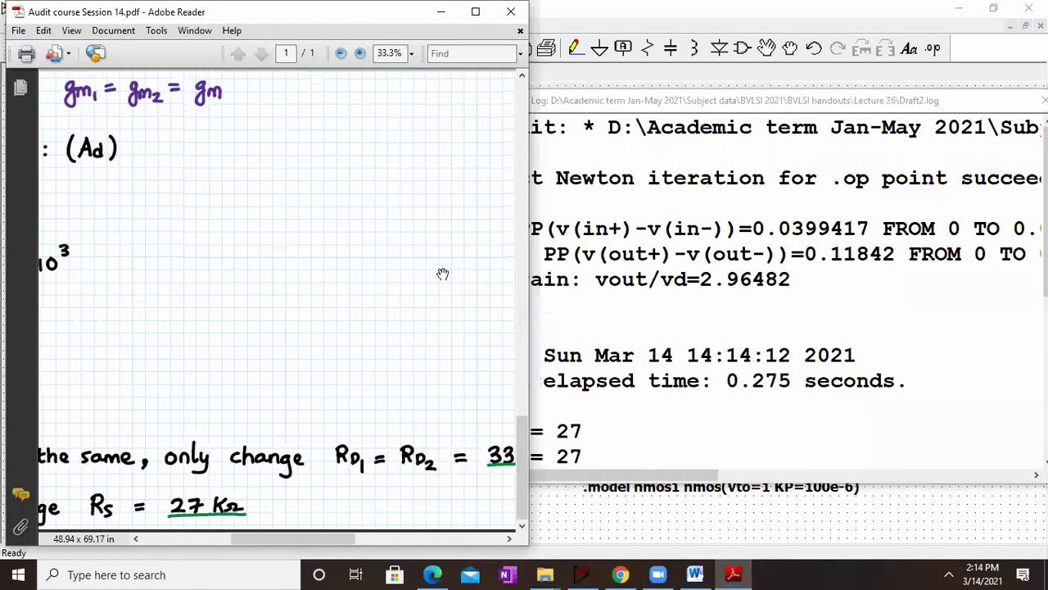
left_click_drag(431, 199, 348, 470)
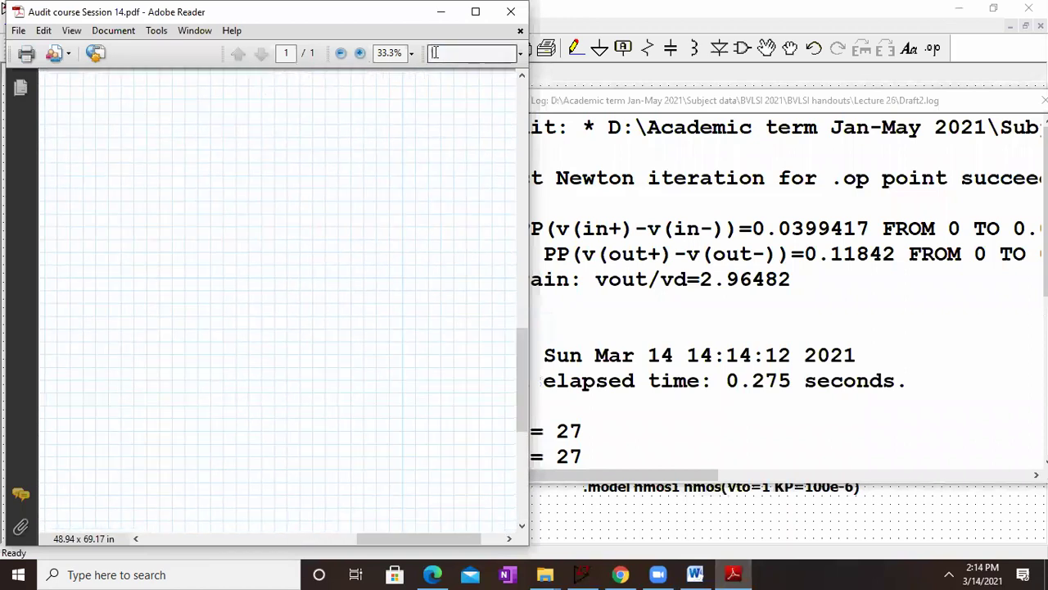
left_click_drag(319, 370, 403, 368)
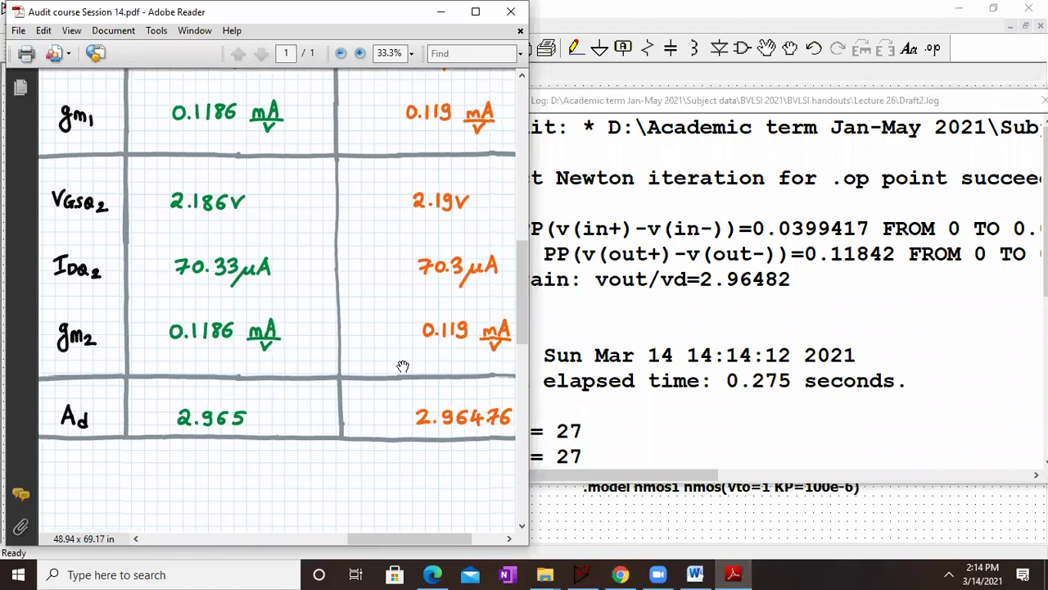
left_click(807, 196)
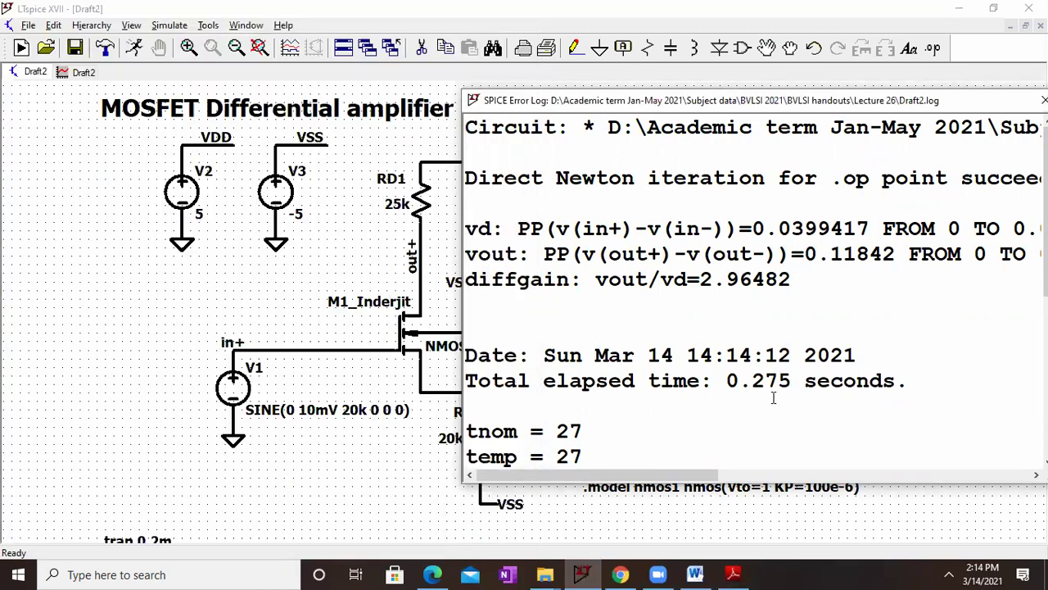
left_click(734, 573)
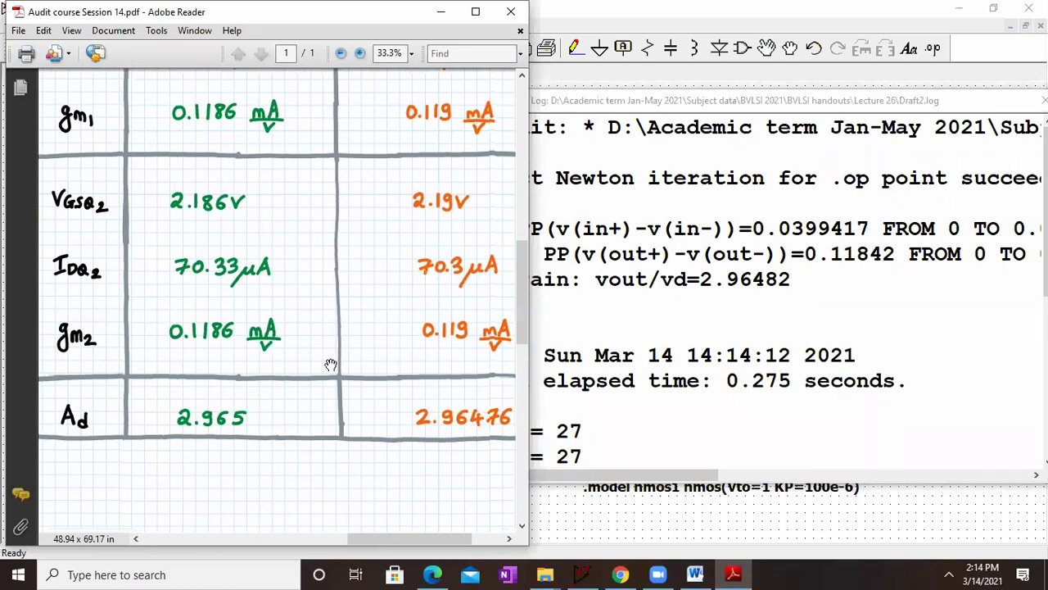
- Close the SPICE error log in LTspice, switch back to the handout in Adobe Reader and maximize its window
left_click(684, 335)
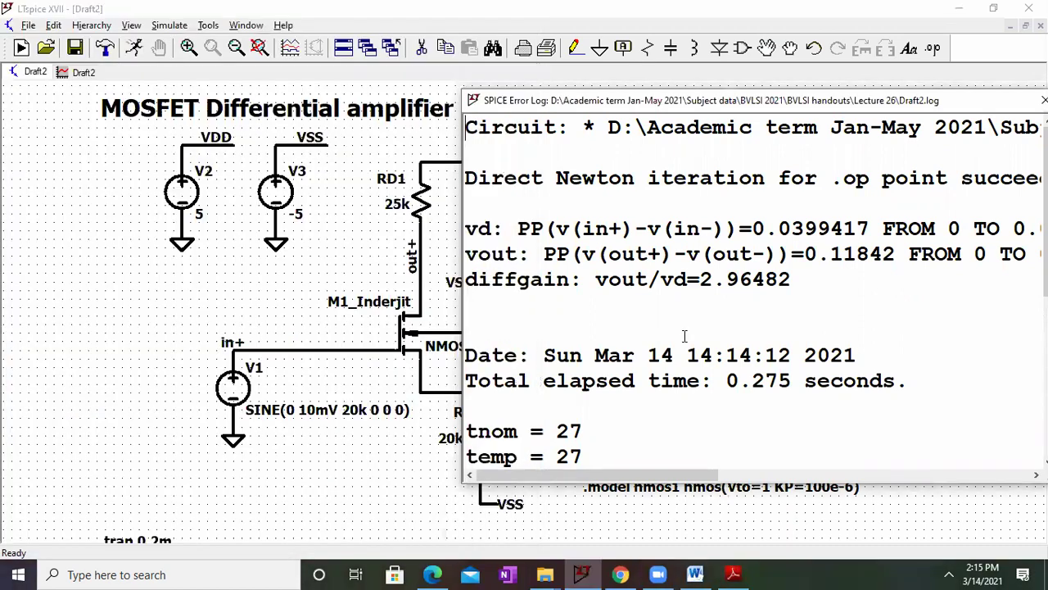
left_click(1044, 100)
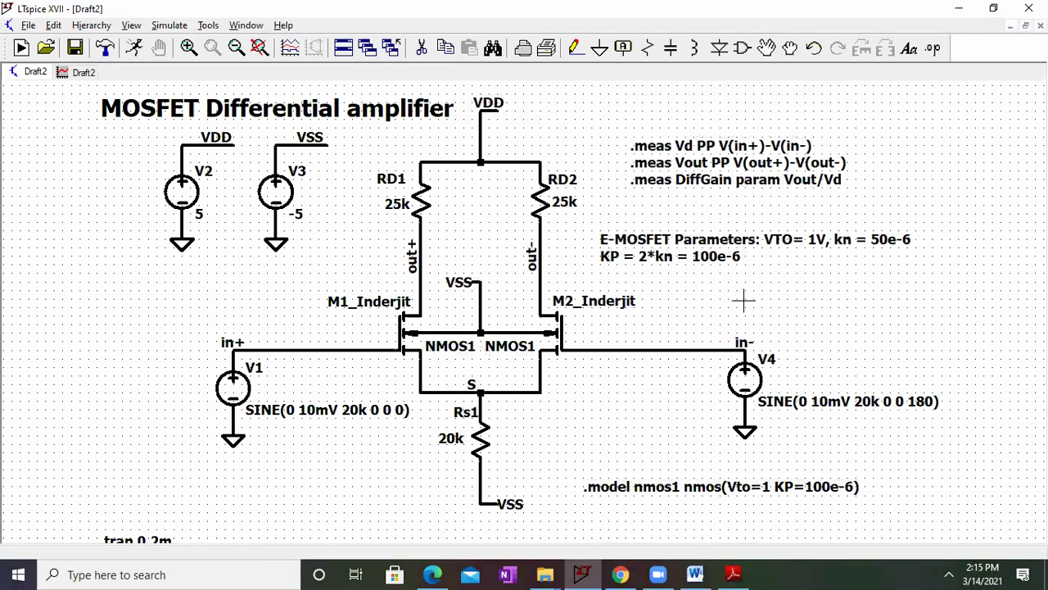
mouse_move(737, 573)
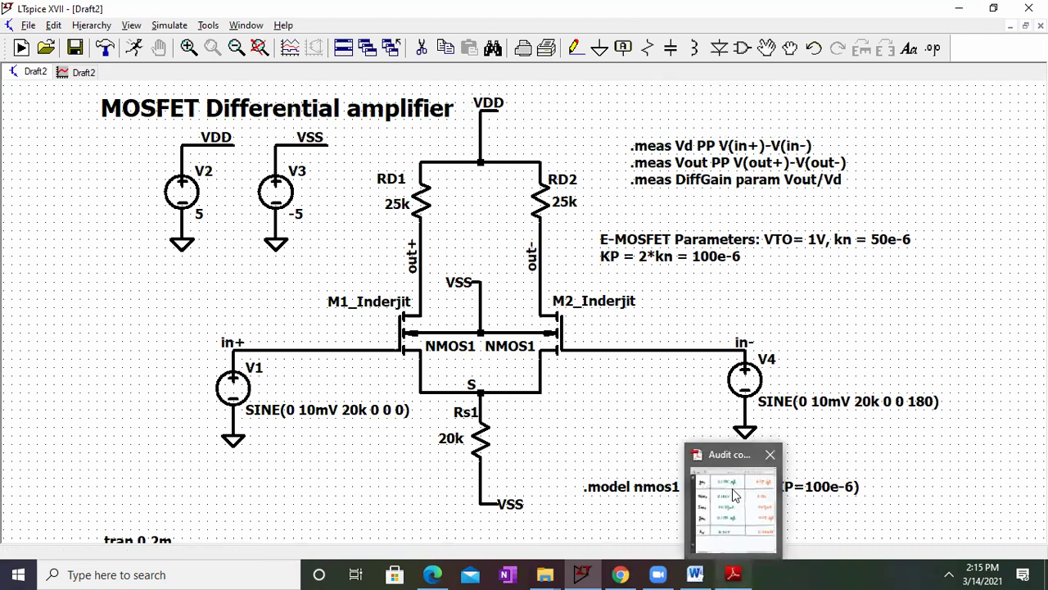
left_click(718, 509)
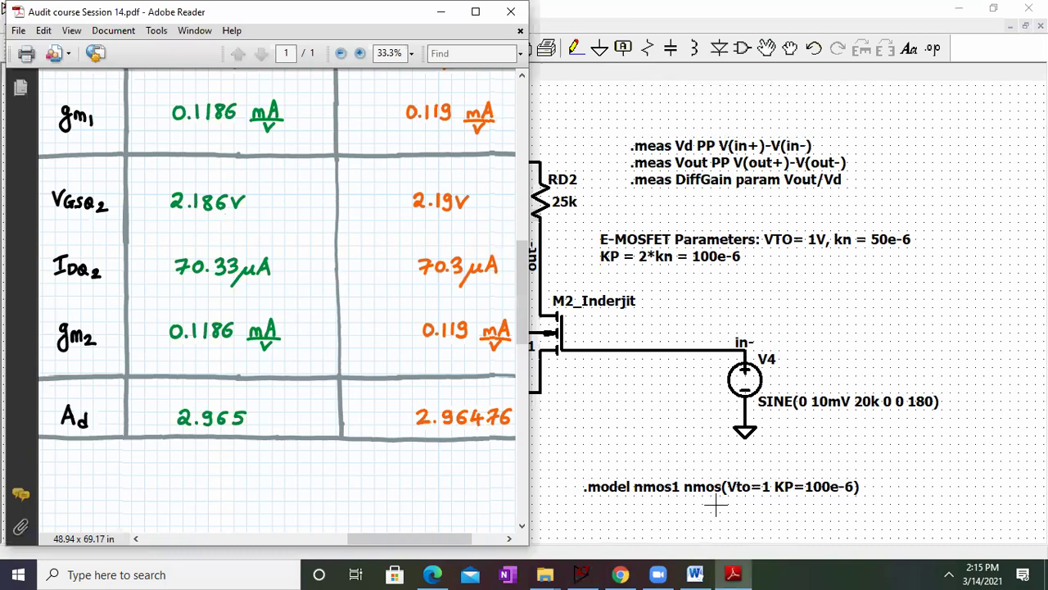
double_click(484, 20)
- Review the handout's gm and differential voltage gain derivations and compare its Exercise resistor changes with the original circuit diagram
scroll(655, 213, "left", 5)
left_click_drag(640, 311, 630, 110)
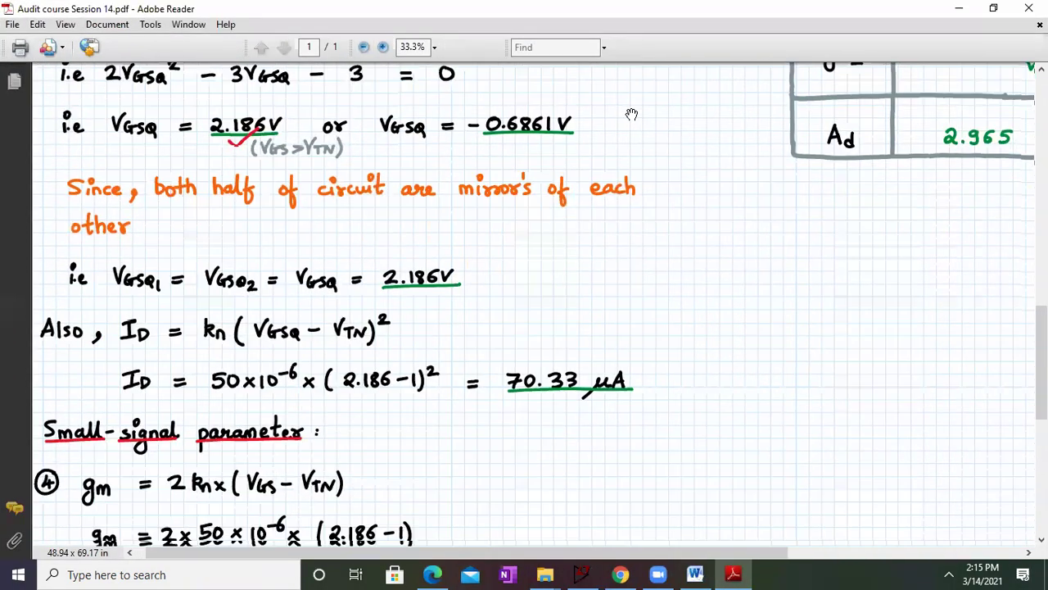
scroll(576, 468, "down", 7)
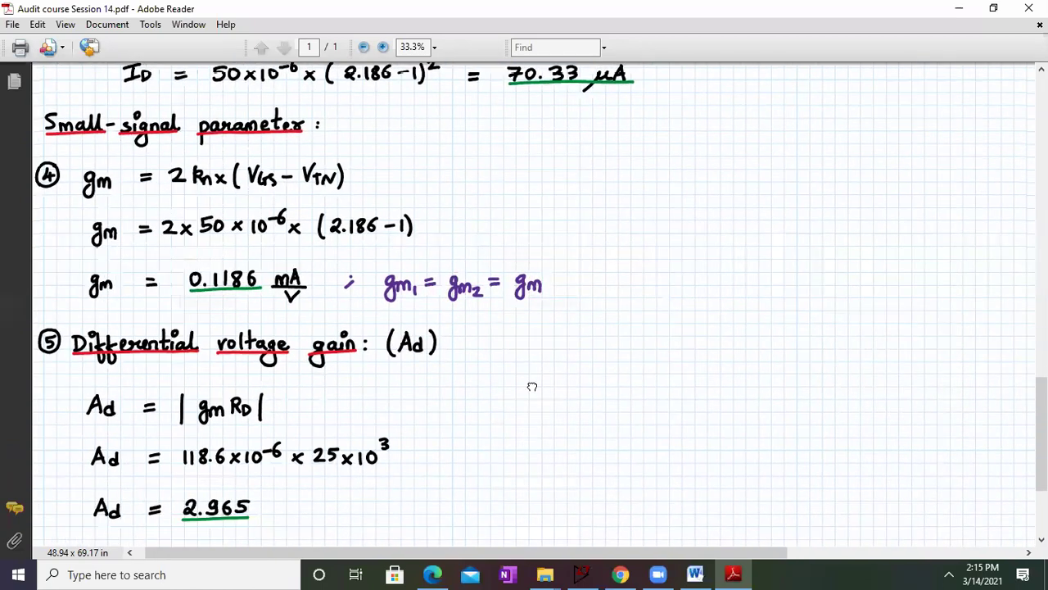
left_click_drag(533, 386, 538, 203)
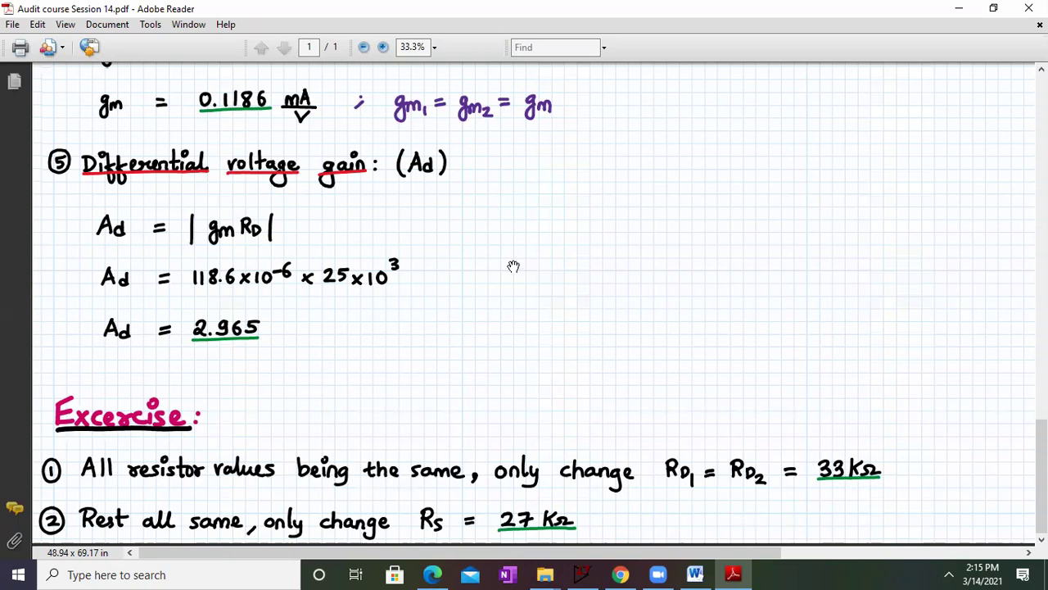
scroll(513, 267, "up", 15)
scroll(512, 267, "up", 5)
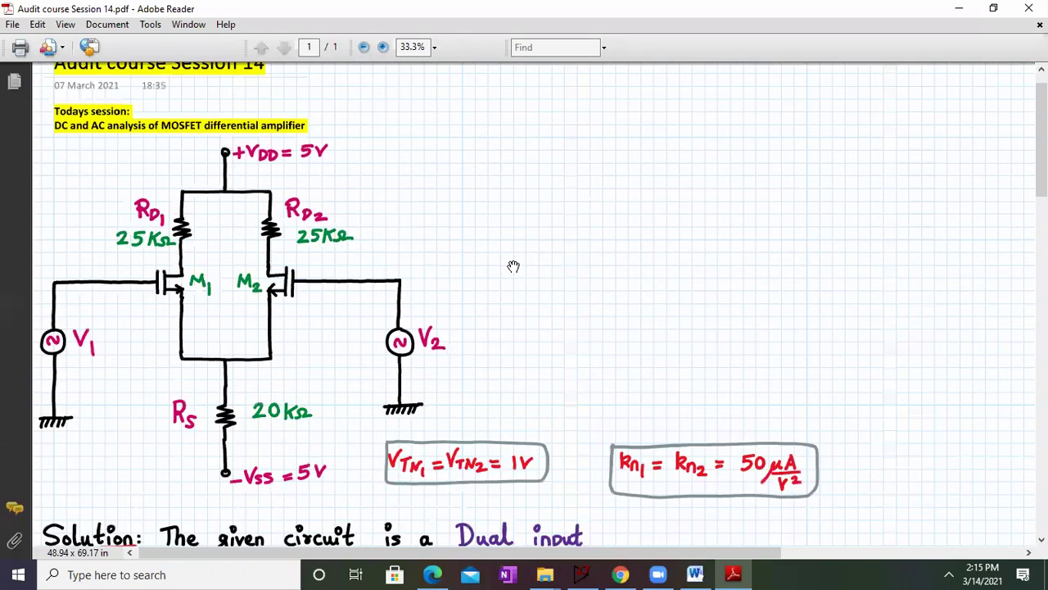
scroll(513, 266, "down", 20)
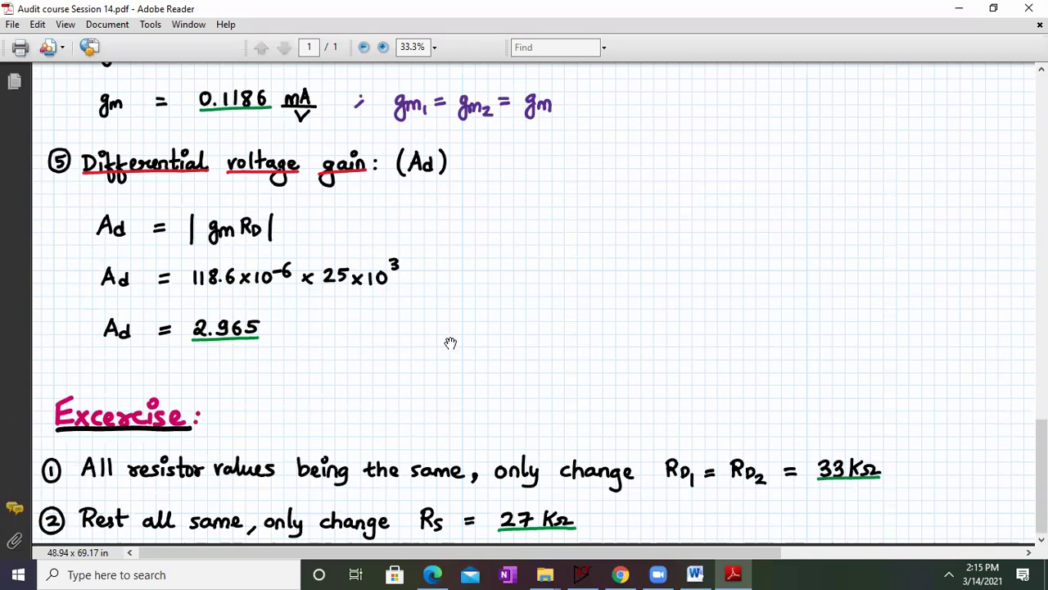
scroll(451, 342, "up", 20)
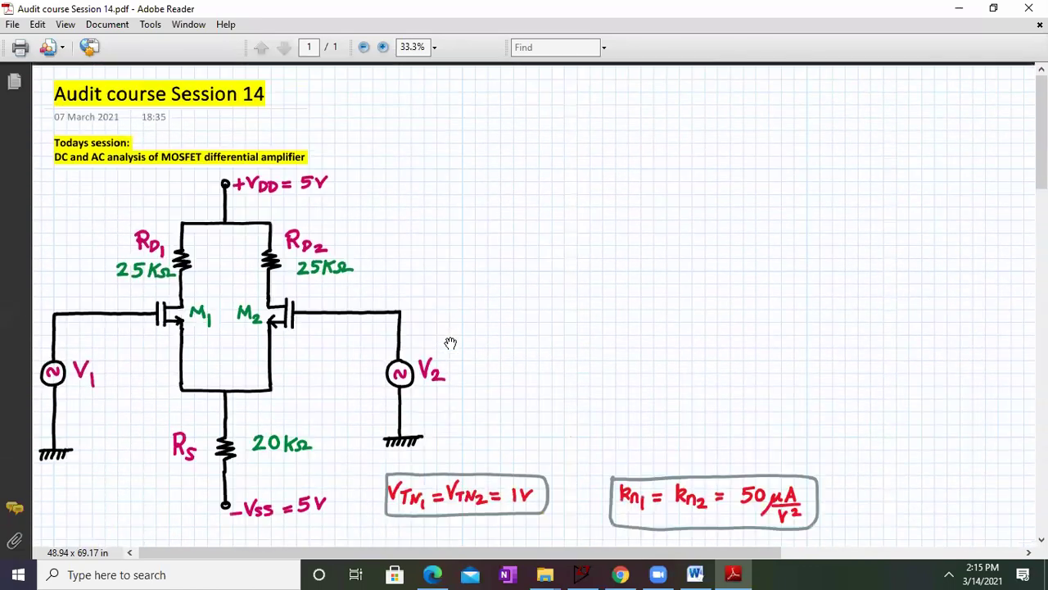
left_click_drag(510, 284, 537, 234)
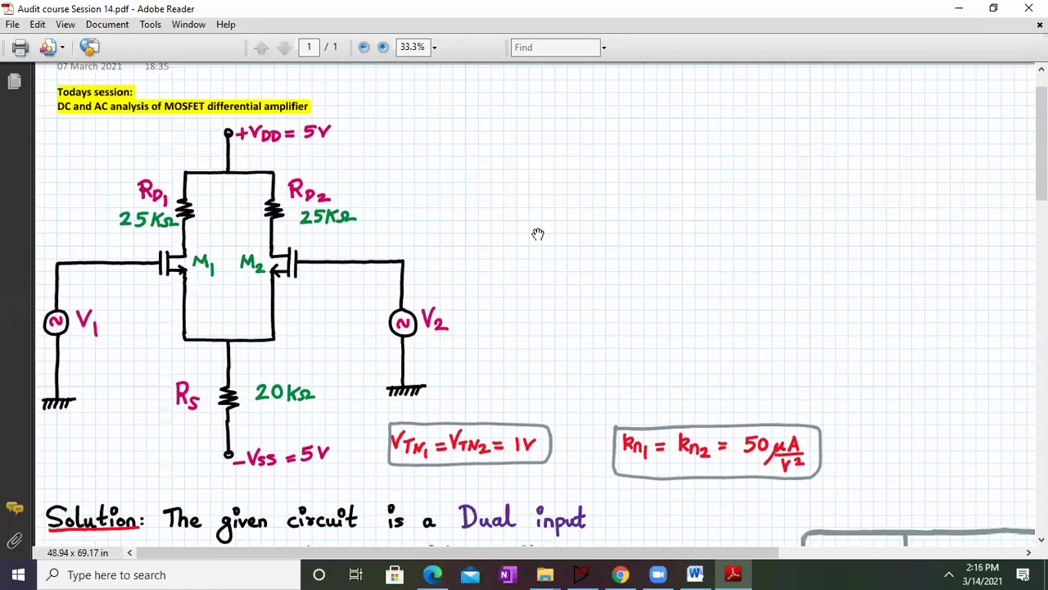